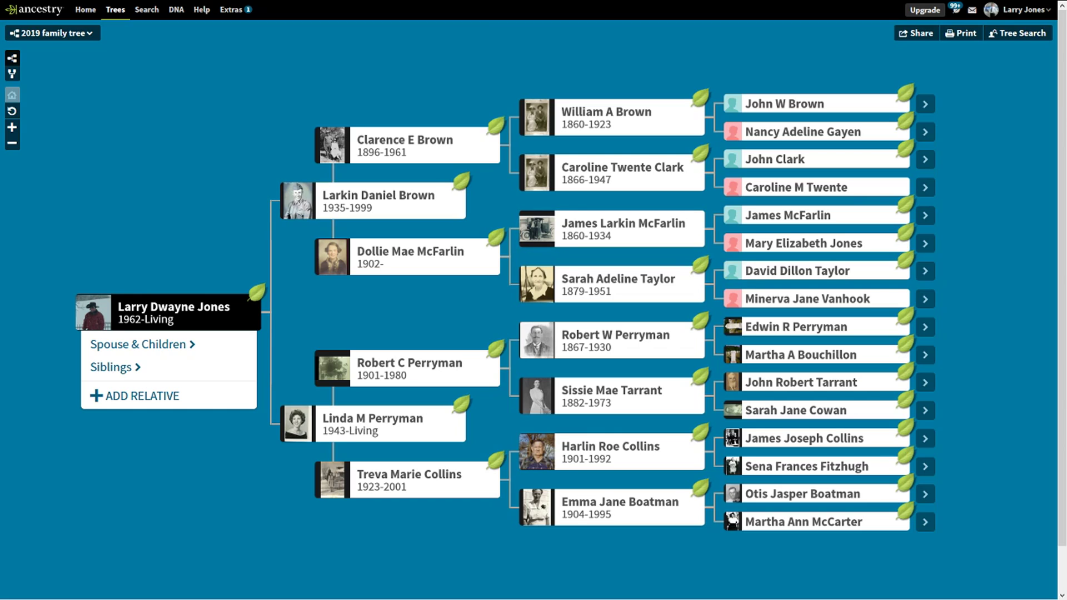
- Display the family tree of the home person's paternal grandfather within the 2019 family tree
{"action": "left_click", "coordinate": [106, 11]}
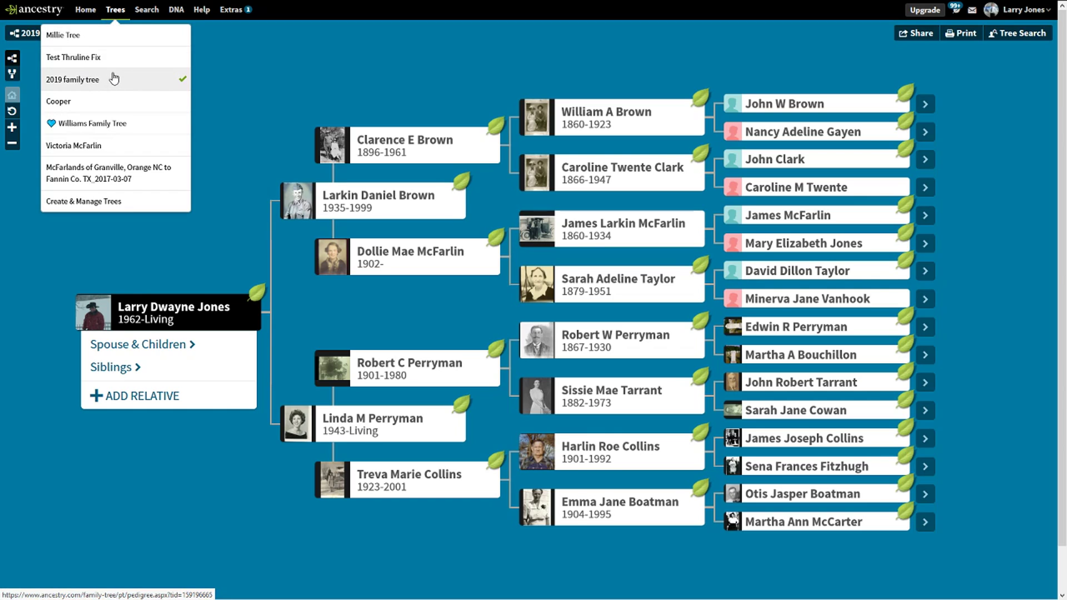
{"action": "left_click", "coordinate": [262, 63]}
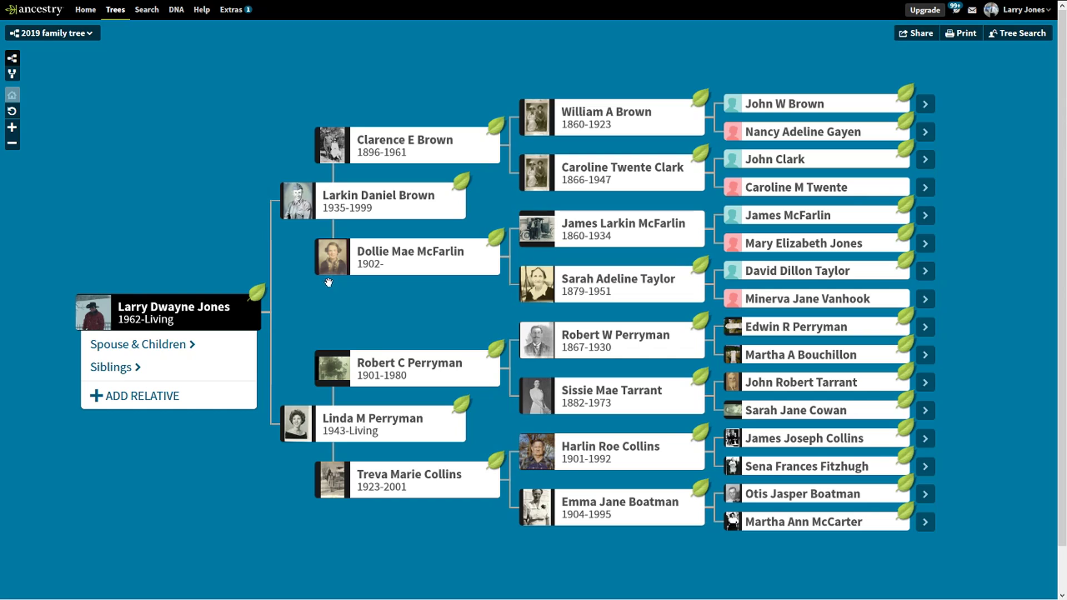
{"action": "left_click", "coordinate": [472, 147]}
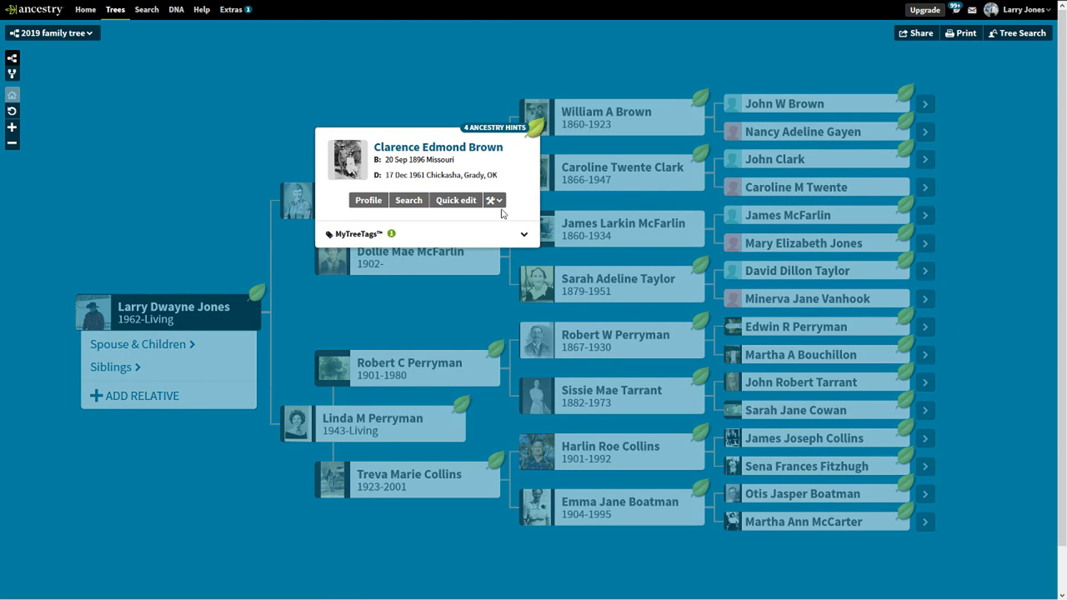
{"action": "left_click", "coordinate": [502, 201]}
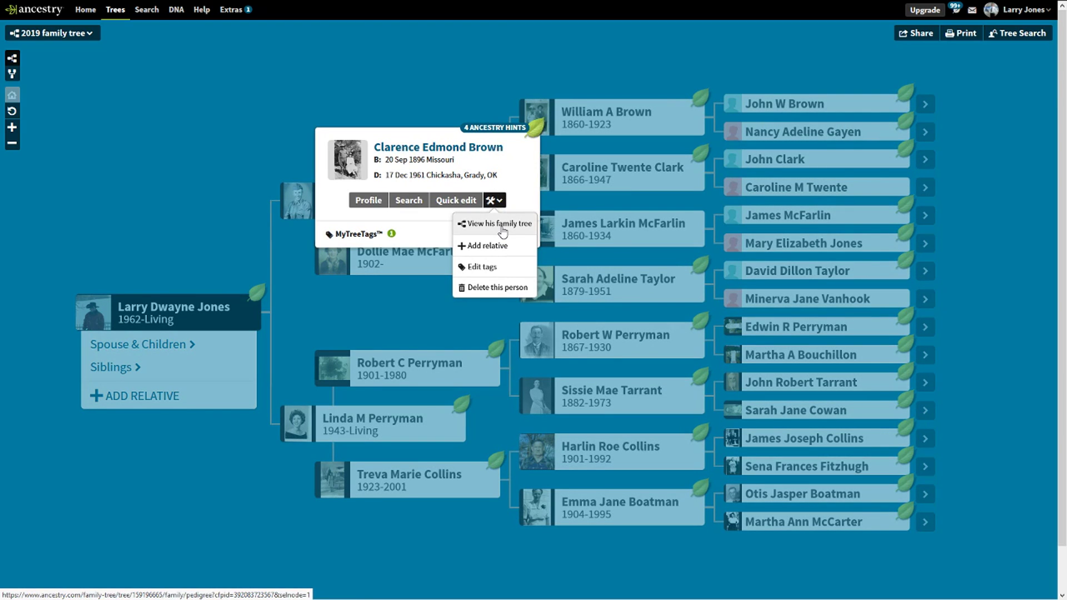
{"action": "left_click", "coordinate": [503, 225]}
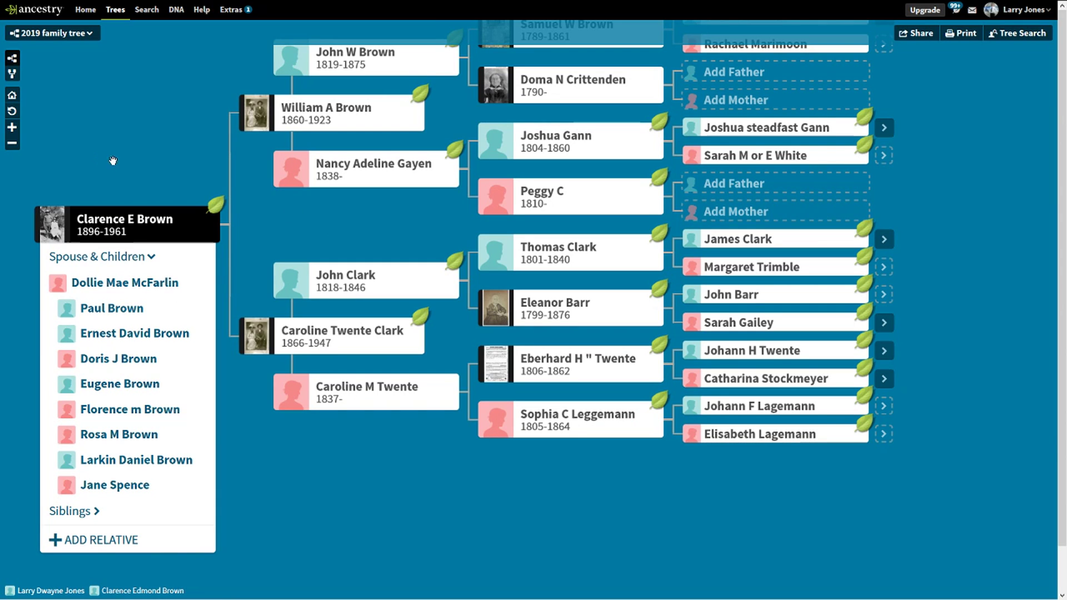
{"action": "left_click", "coordinate": [12, 143]}
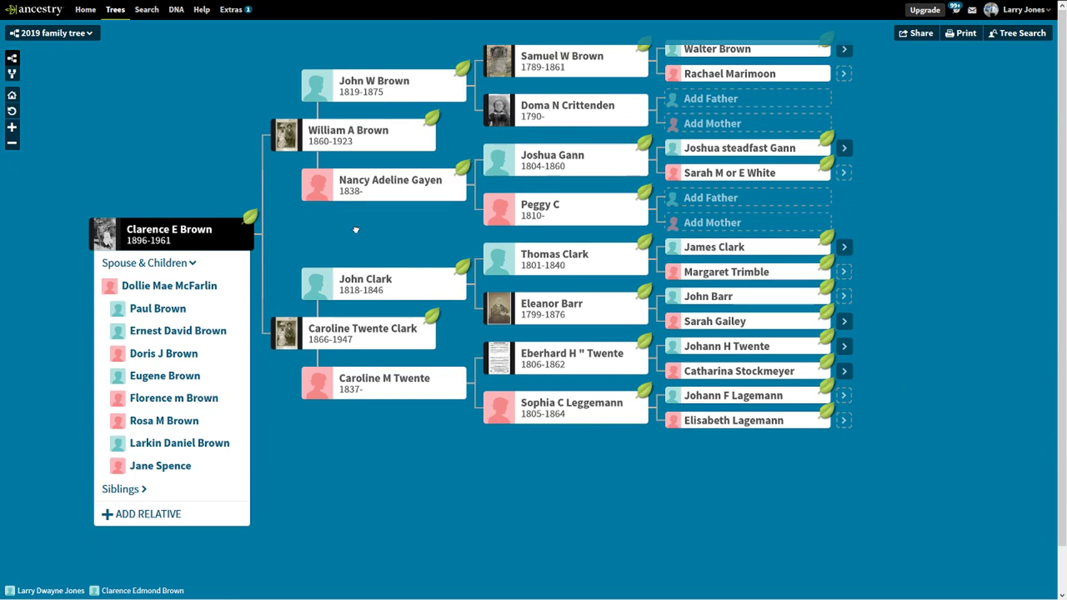
{"action": "left_click_drag", "start_coordinate": [356, 230], "coordinate": [347, 257]}
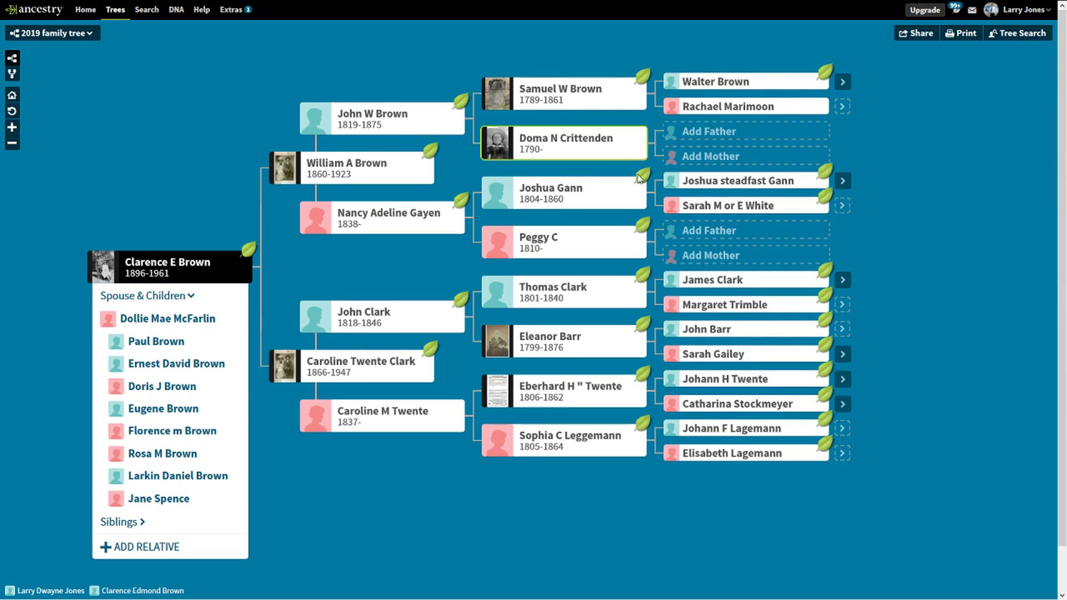
- Open the Family Group Sheet for the focused grandfather and look through its list of children
{"action": "left_click", "coordinate": [89, 35]}
{"action": "left_click", "coordinate": [88, 37]}
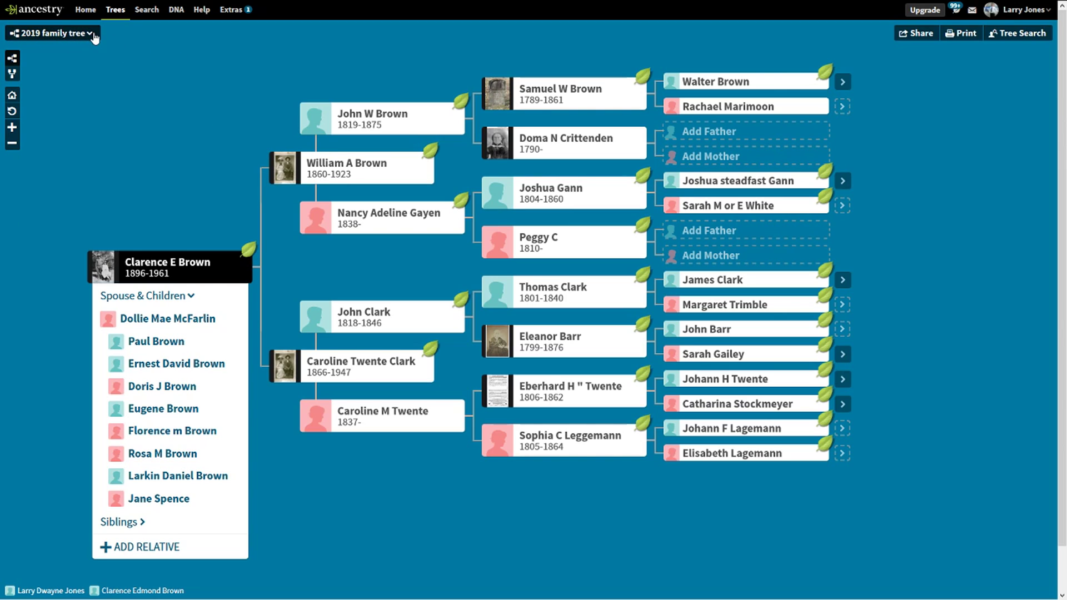
{"action": "left_click", "coordinate": [90, 36]}
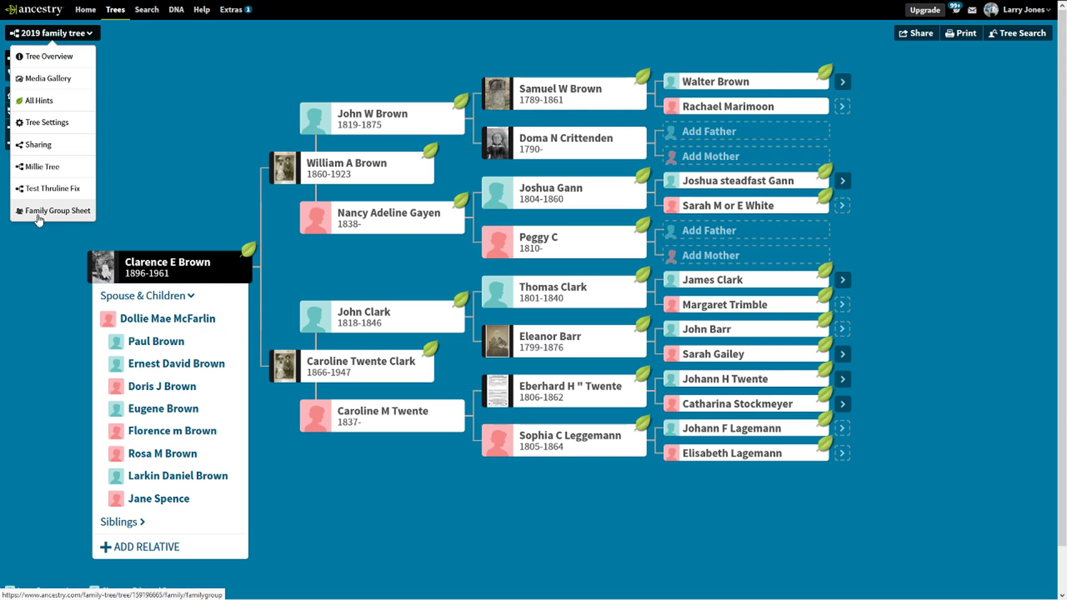
{"action": "left_click", "coordinate": [95, 108]}
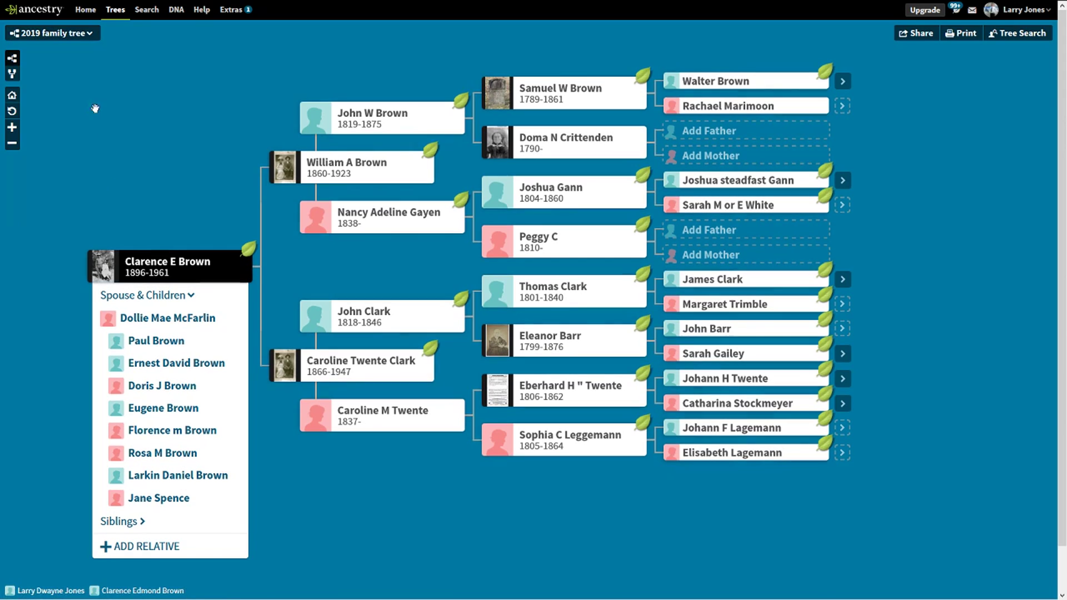
{"action": "left_click", "coordinate": [77, 37]}
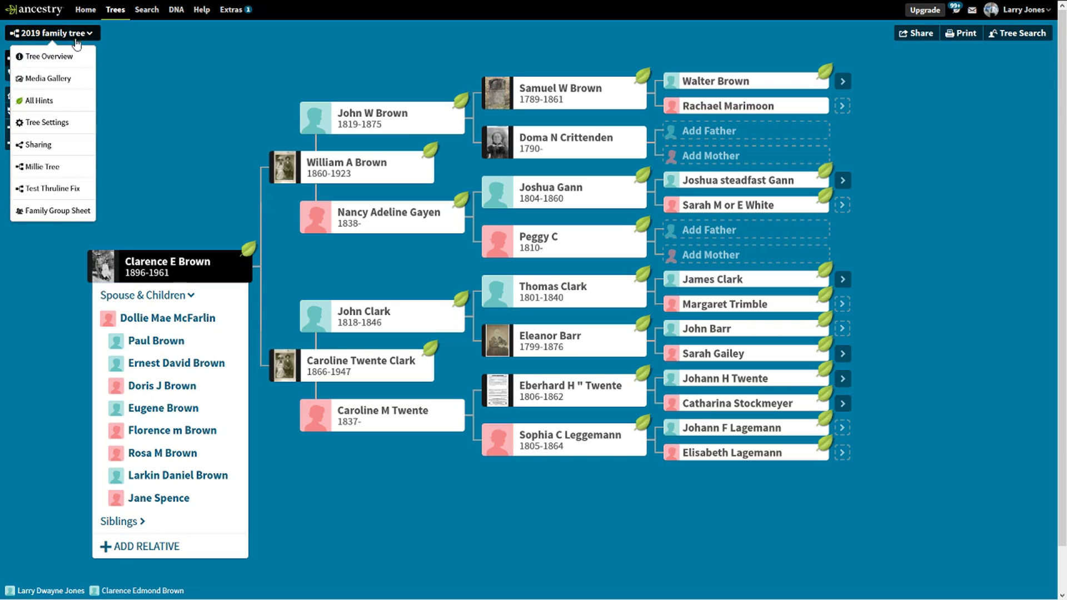
{"action": "left_click", "coordinate": [64, 214]}
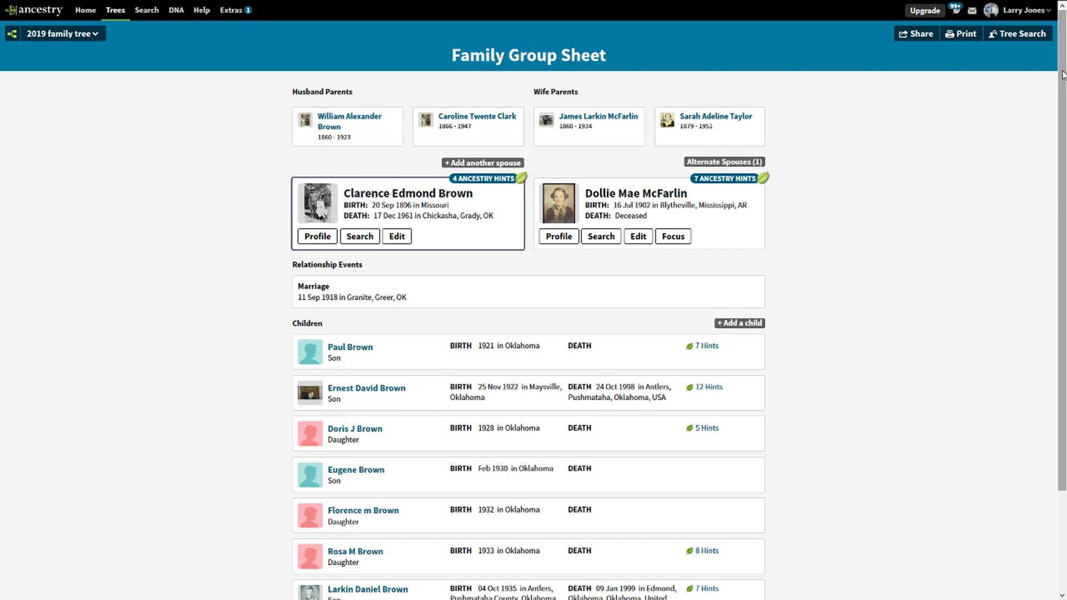
{"action": "scroll", "coordinate": [1062, 77], "scroll_direction": "down", "scroll_amount": 2}
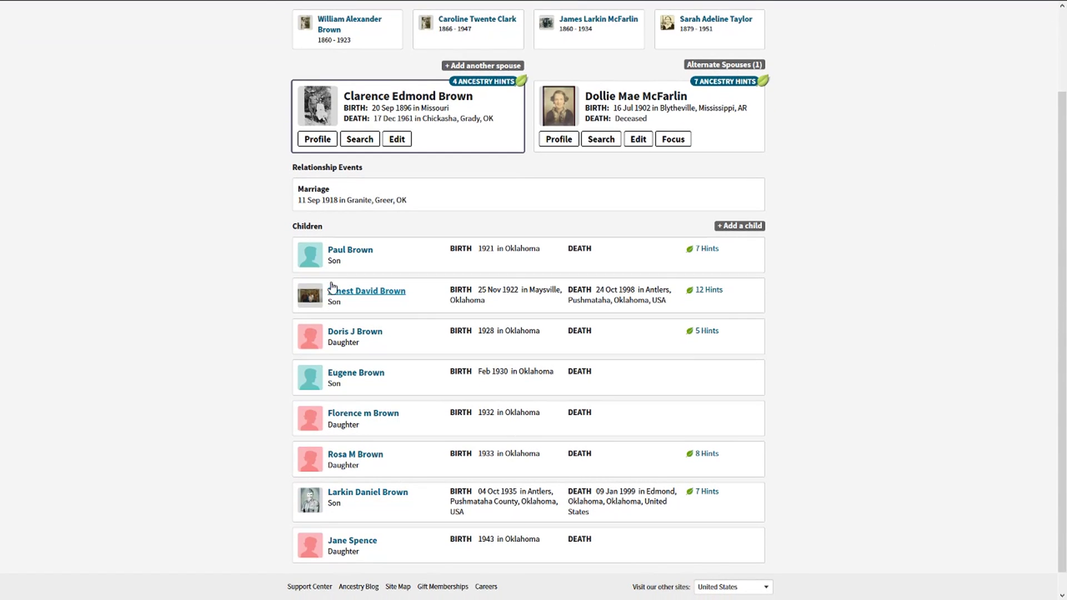
{"action": "scroll", "coordinate": [1062, 210], "scroll_direction": "up", "scroll_amount": 2}
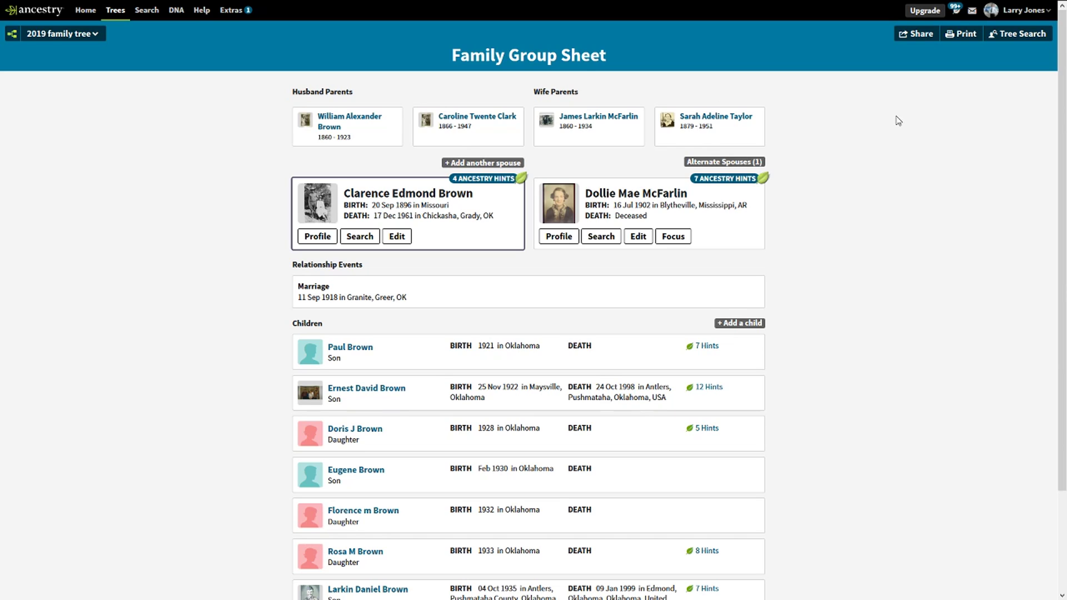
- Examine the print options for the Family Group Sheet, comparing the EPSON XP-410 with CutePDF Writer, and leave without printing
{"action": "left_click", "coordinate": [972, 34]}
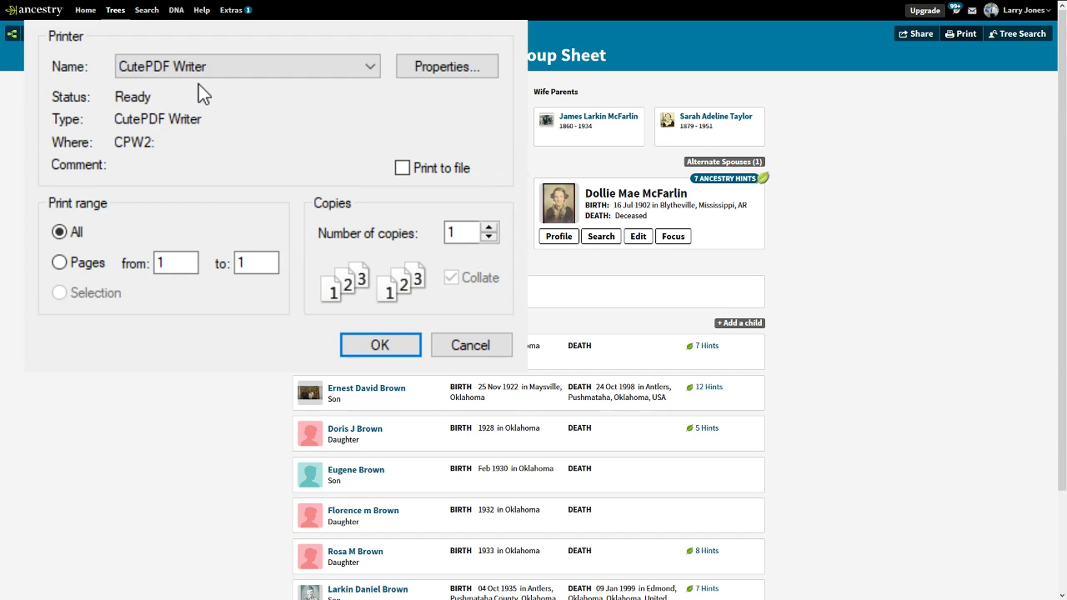
{"action": "key", "text": "Down"}
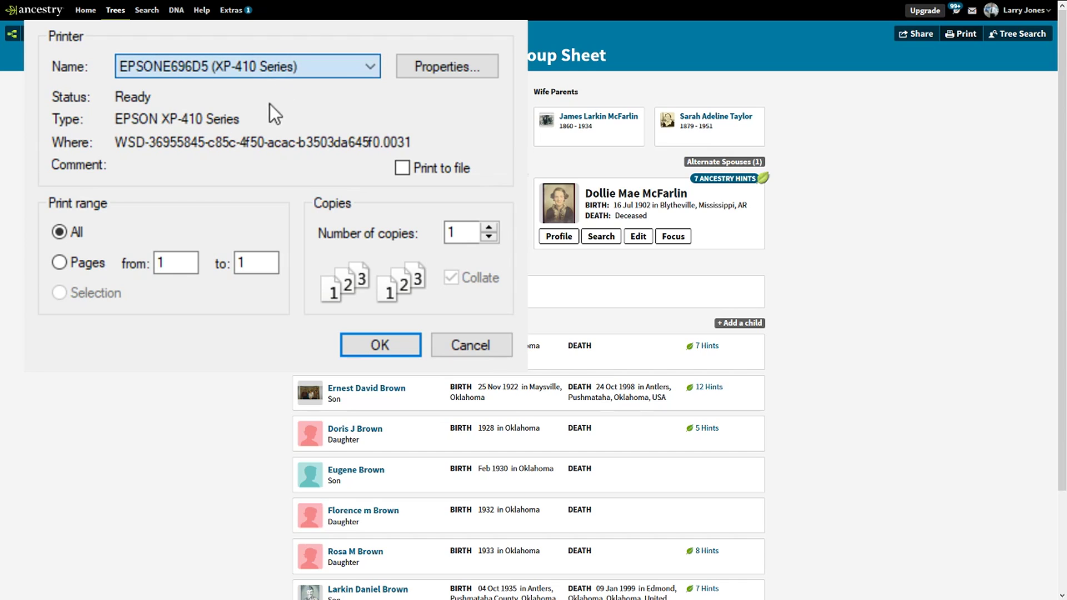
{"action": "key", "text": "Up"}
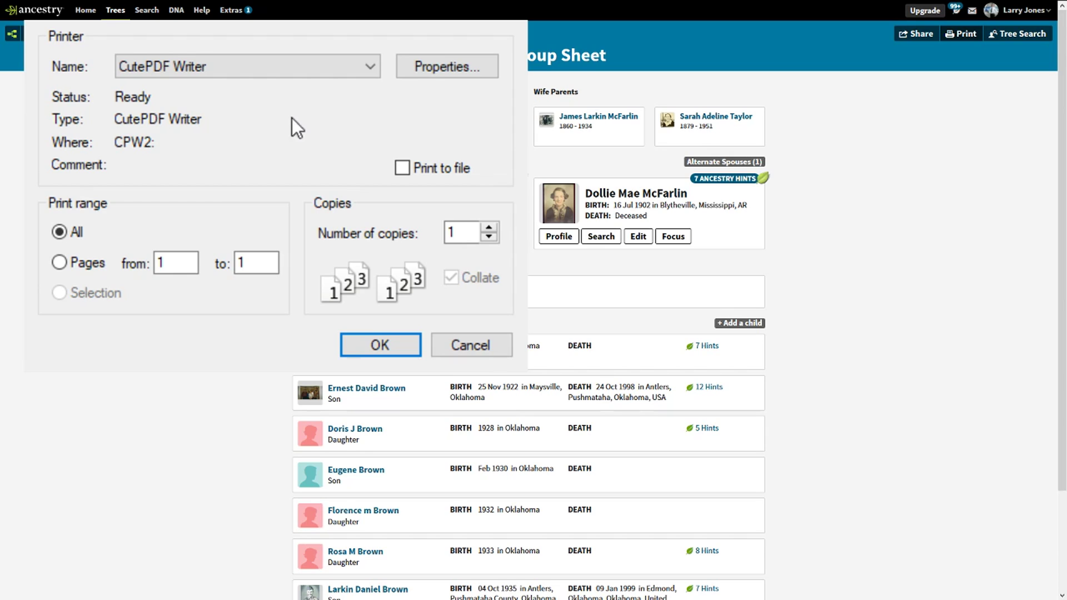
{"action": "left_click", "coordinate": [485, 340]}
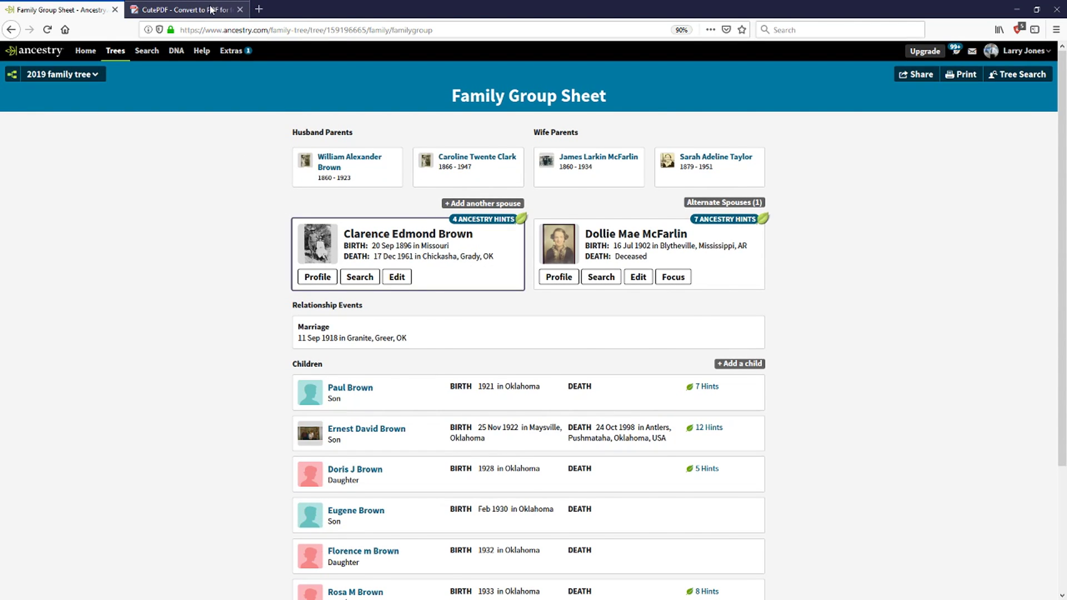
- Bring up the CutePDF website in full screen and examine the description of the free CutePDF Writer
{"action": "left_click", "coordinate": [211, 10]}
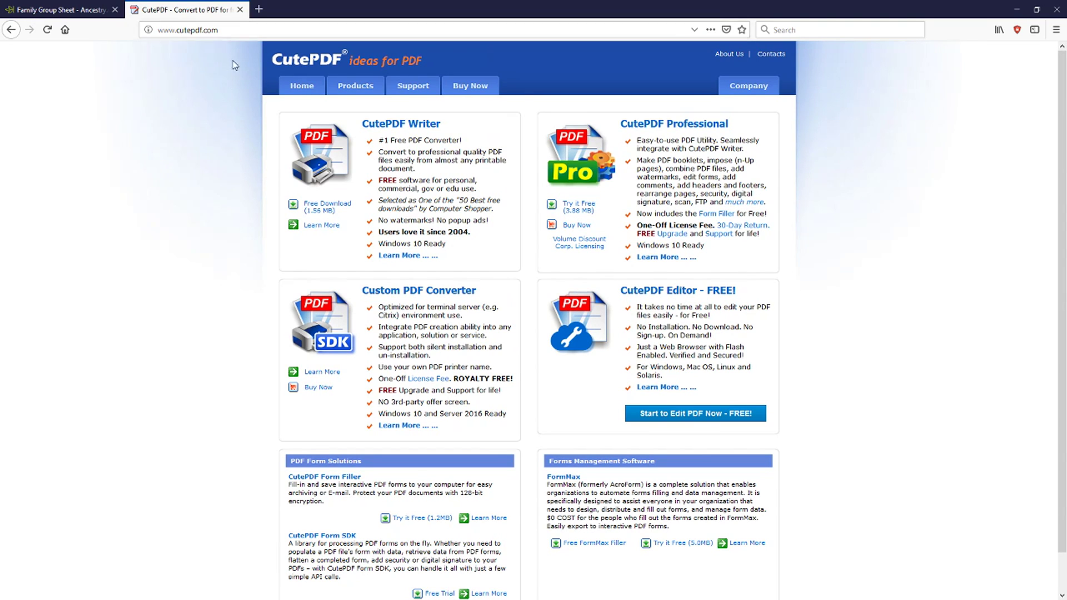
{"action": "key", "text": "F11"}
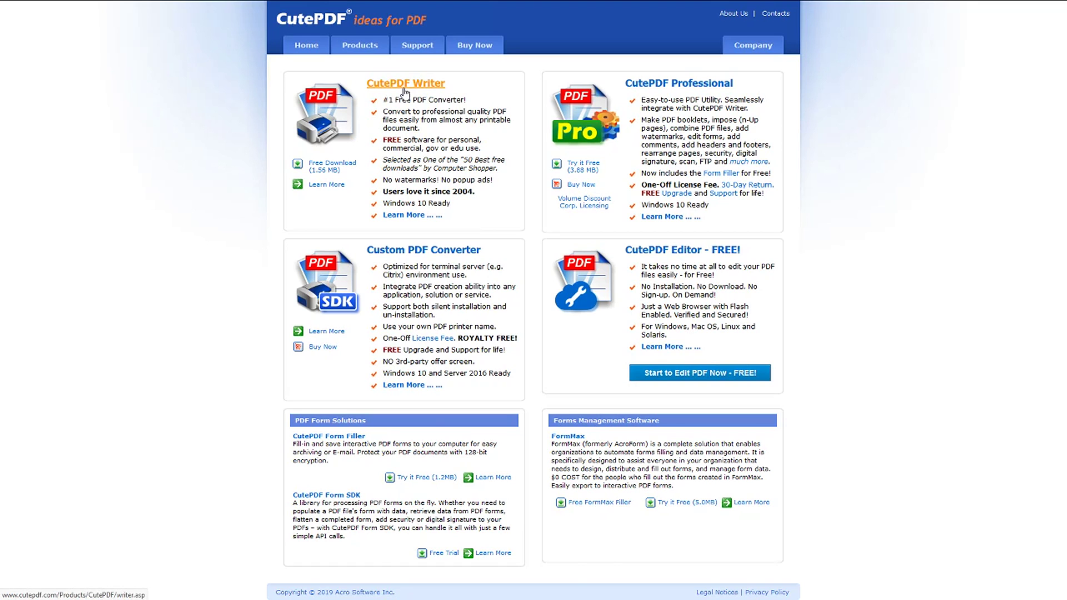
{"action": "key", "text": "F11"}
{"action": "key", "text": "F11"}
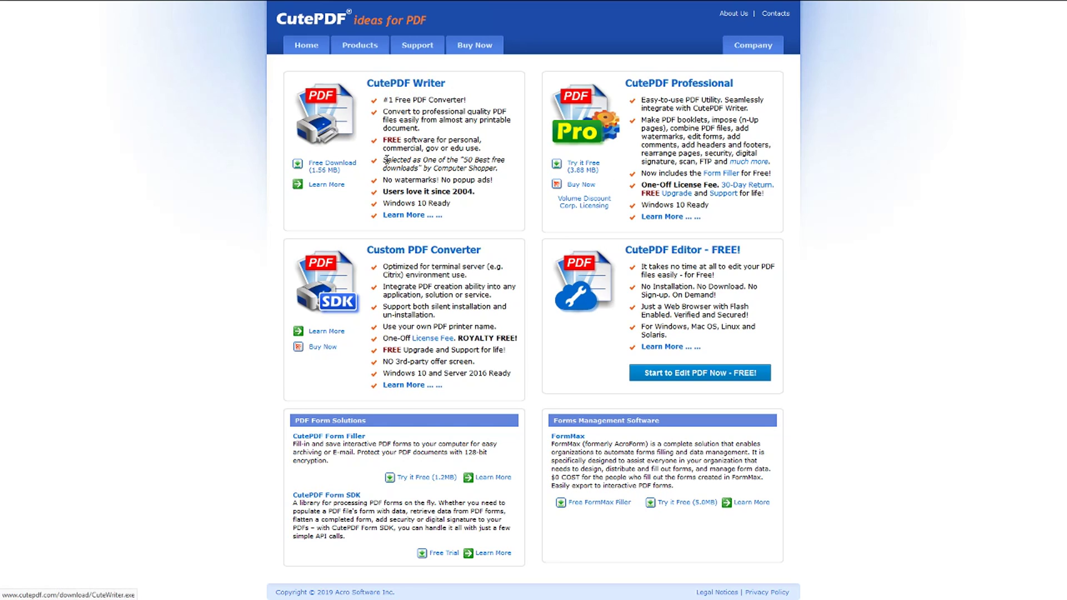
{"action": "left_click_drag", "start_coordinate": [401, 140], "coordinate": [450, 141]}
{"action": "left_click", "coordinate": [467, 149]}
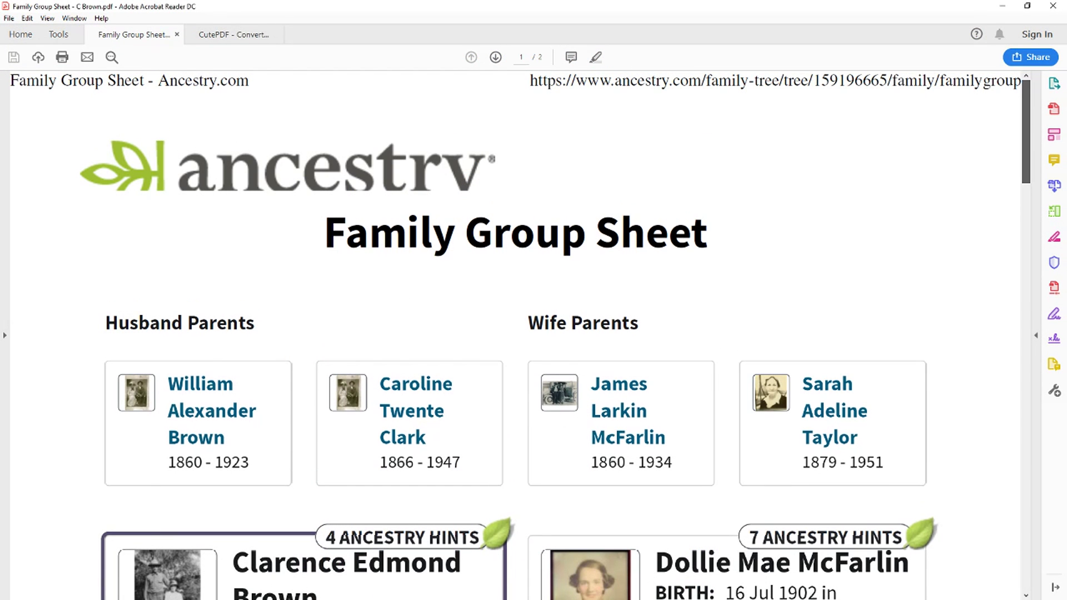
- Review both pages of the Family Group Sheet PDF in Adobe Acrobat Reader, including the Ancestry hints labels above the couple
{"action": "scroll", "coordinate": [520, 336], "scroll_direction": "down", "scroll_amount": 3}
{"action": "scroll", "coordinate": [520, 337], "scroll_direction": "down", "scroll_amount": 12}
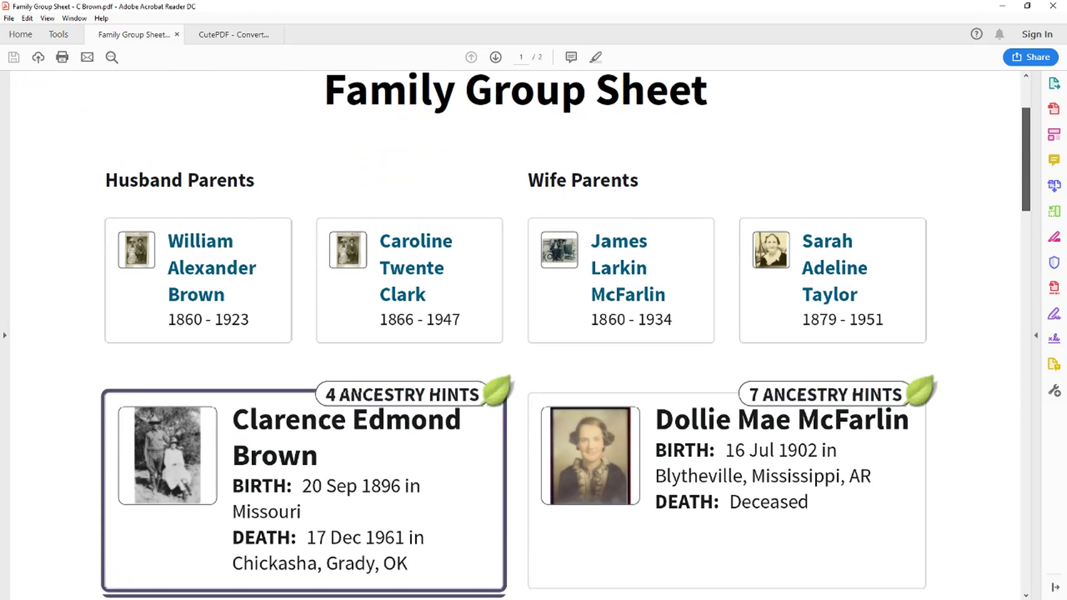
{"action": "scroll", "coordinate": [521, 337], "scroll_direction": "down", "scroll_amount": 15}
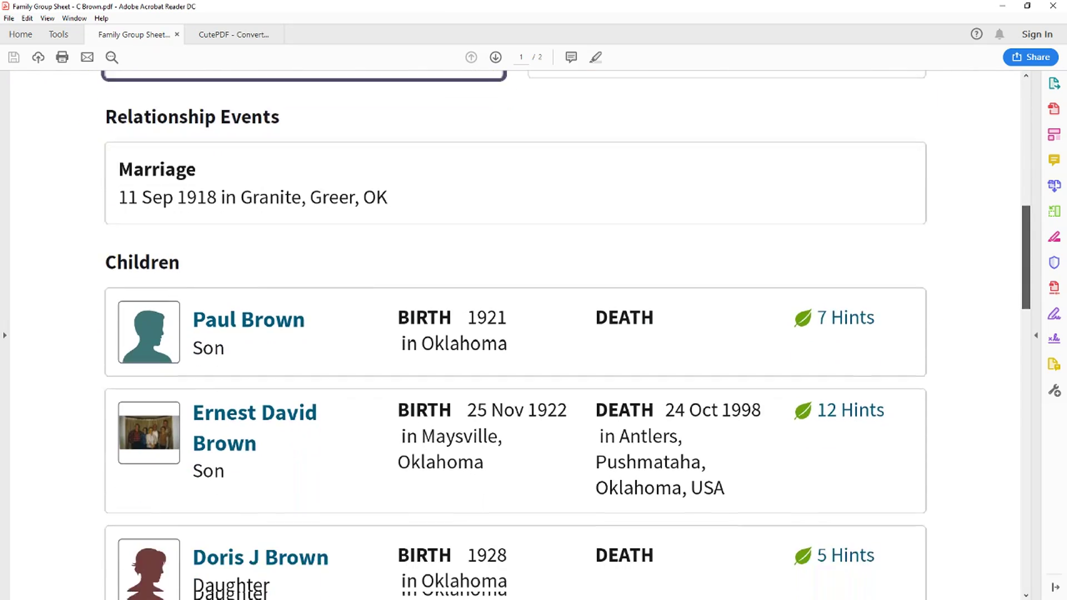
{"action": "scroll", "coordinate": [520, 337], "scroll_direction": "down", "scroll_amount": 18}
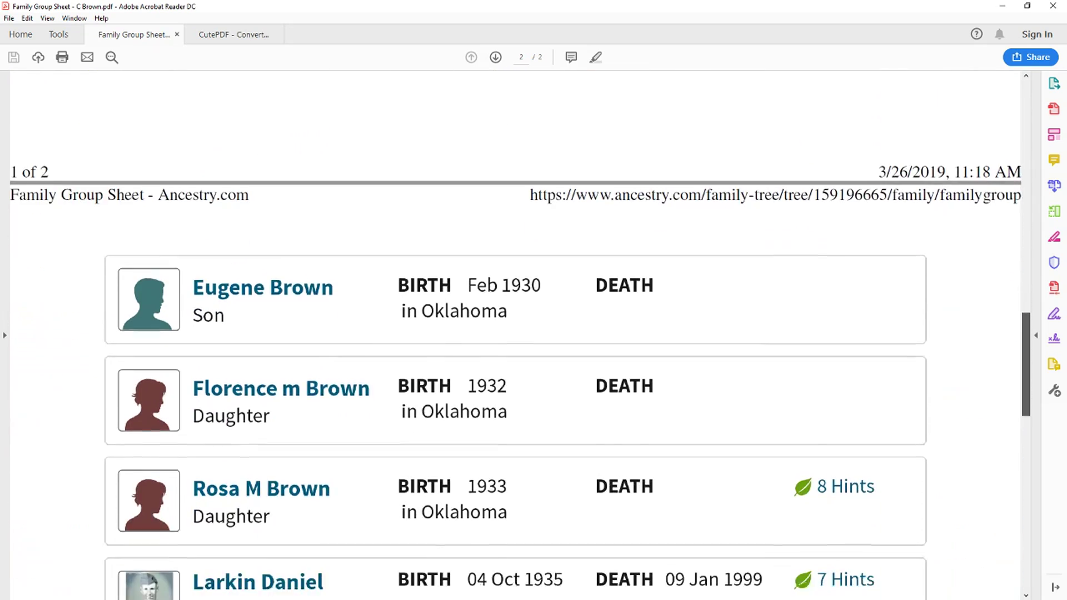
{"action": "scroll", "coordinate": [520, 337], "scroll_direction": "up", "scroll_amount": 20}
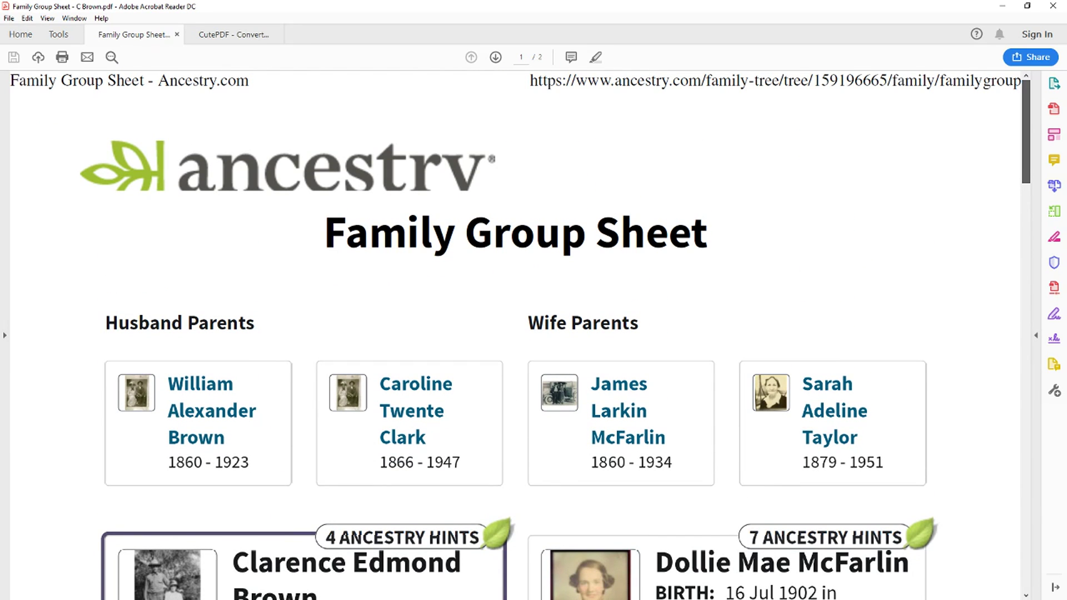
{"action": "scroll", "coordinate": [520, 337], "scroll_direction": "down", "scroll_amount": 6}
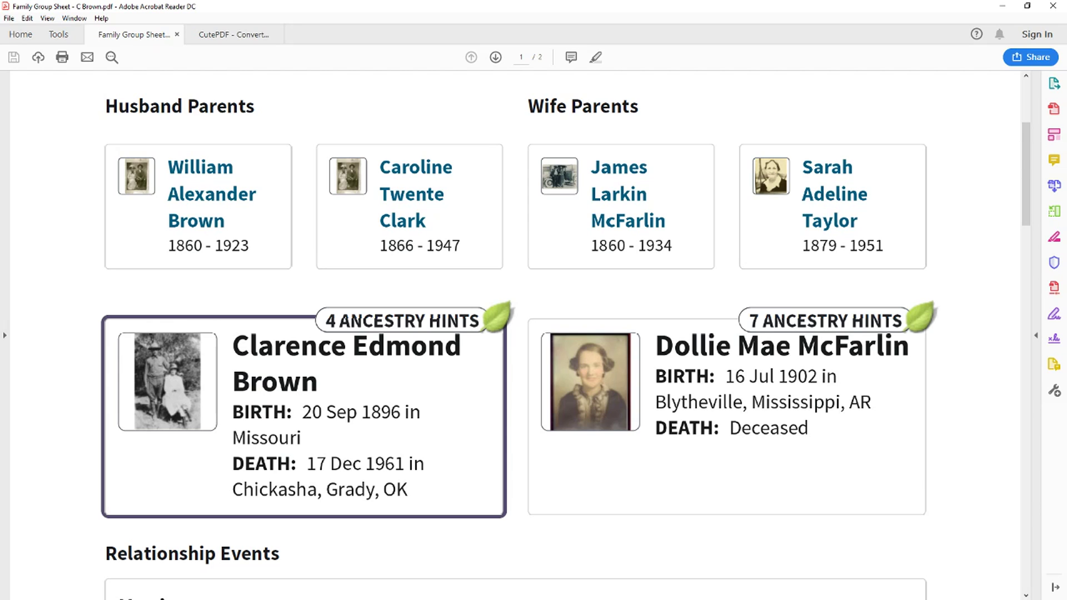
{"action": "double_click", "coordinate": [336, 321]}
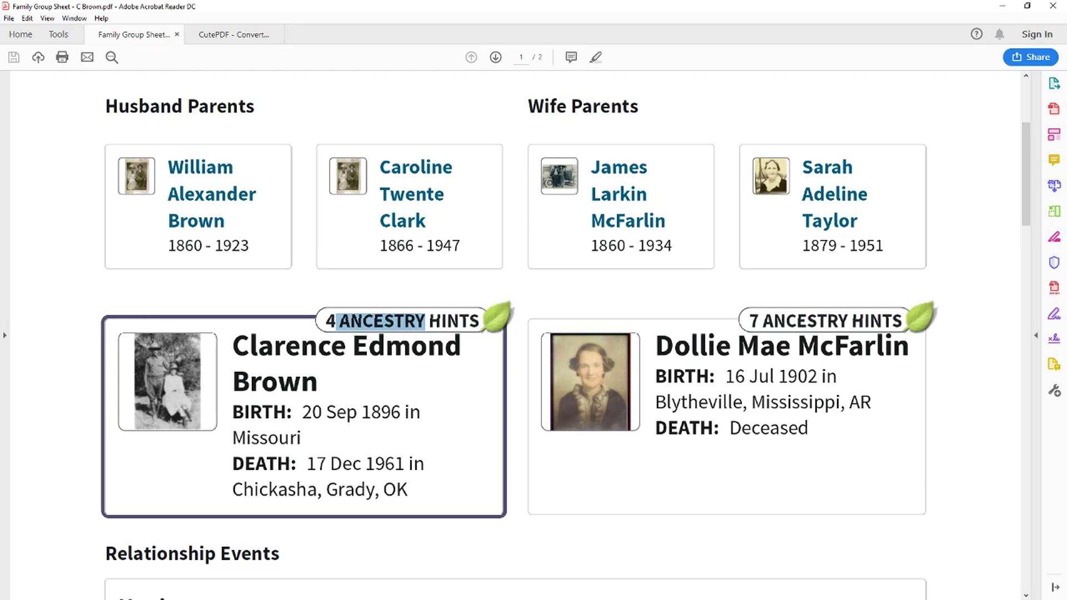
{"action": "left_click", "coordinate": [773, 321]}
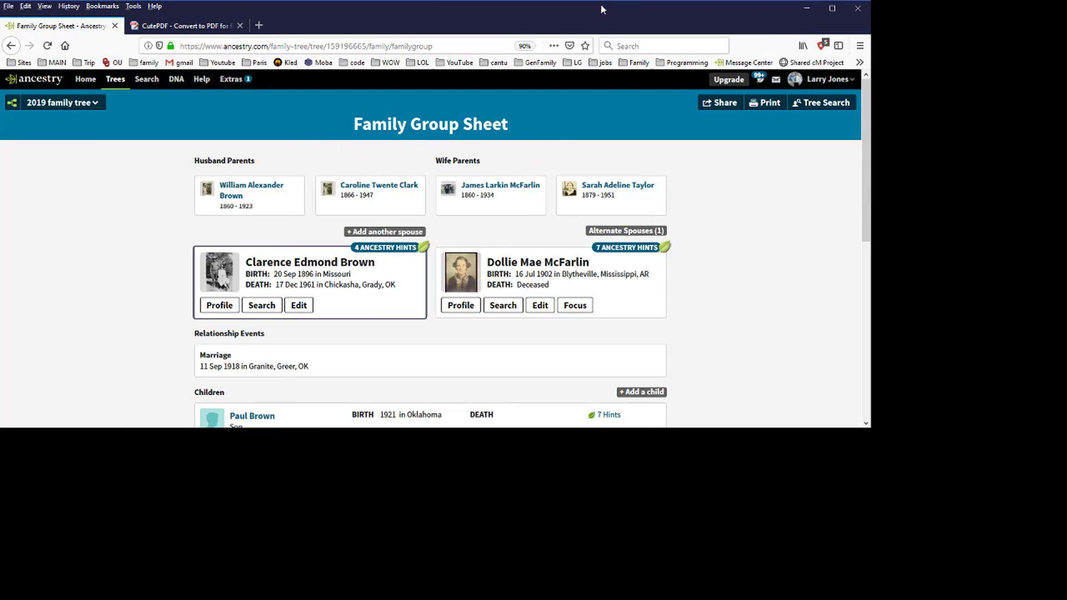
- Maximize the browser showing the Family Group Sheet and snip the area from its title down to the couple's cards with Snipping Tool
{"action": "double_click", "coordinate": [601, 9]}
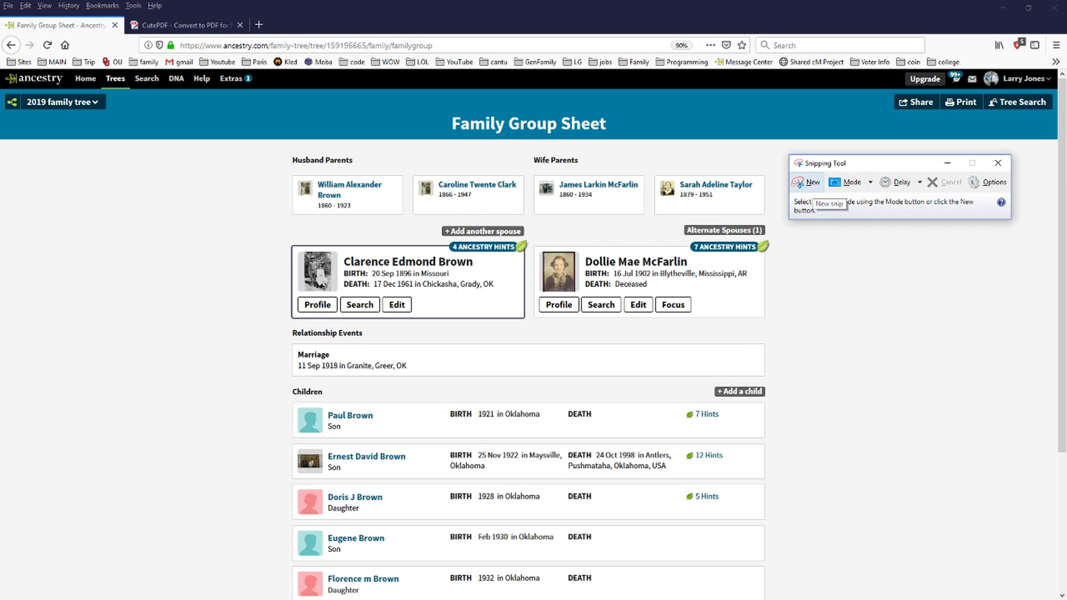
{"action": "left_click", "coordinate": [807, 183]}
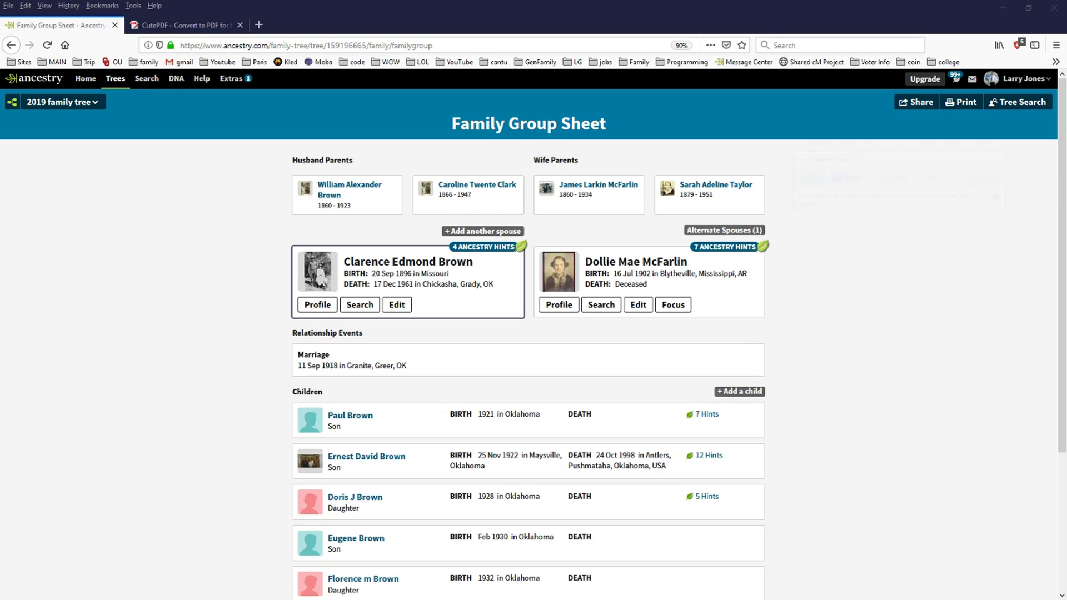
{"action": "left_click_drag", "start_coordinate": [262, 100], "coordinate": [773, 332]}
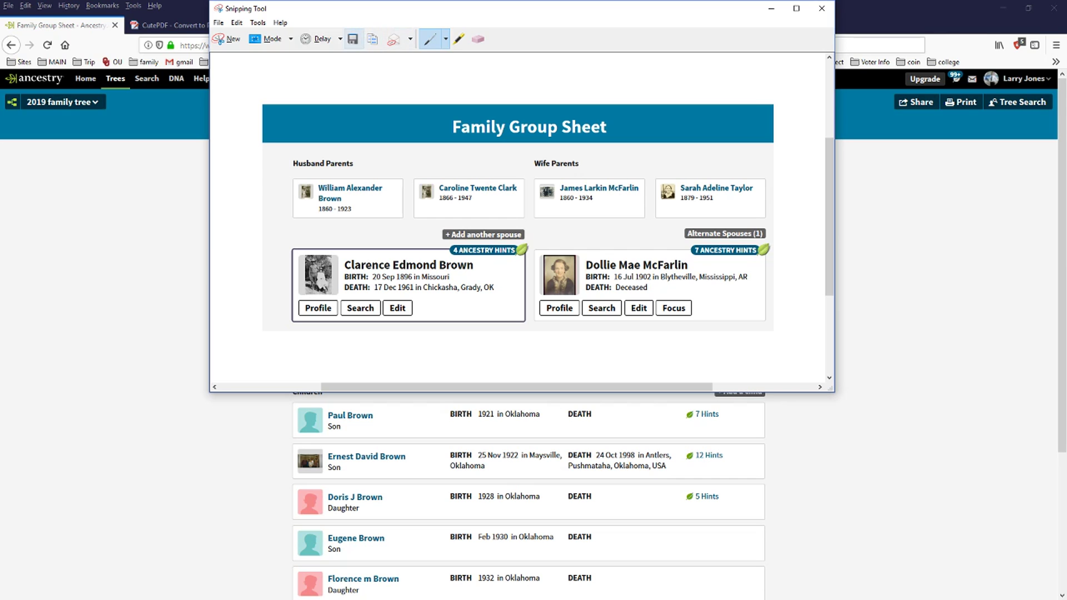
- Capture a new snip of only the wife's card and move the Snipping Tool window off the Family Group Sheet
{"action": "left_click", "coordinate": [227, 38]}
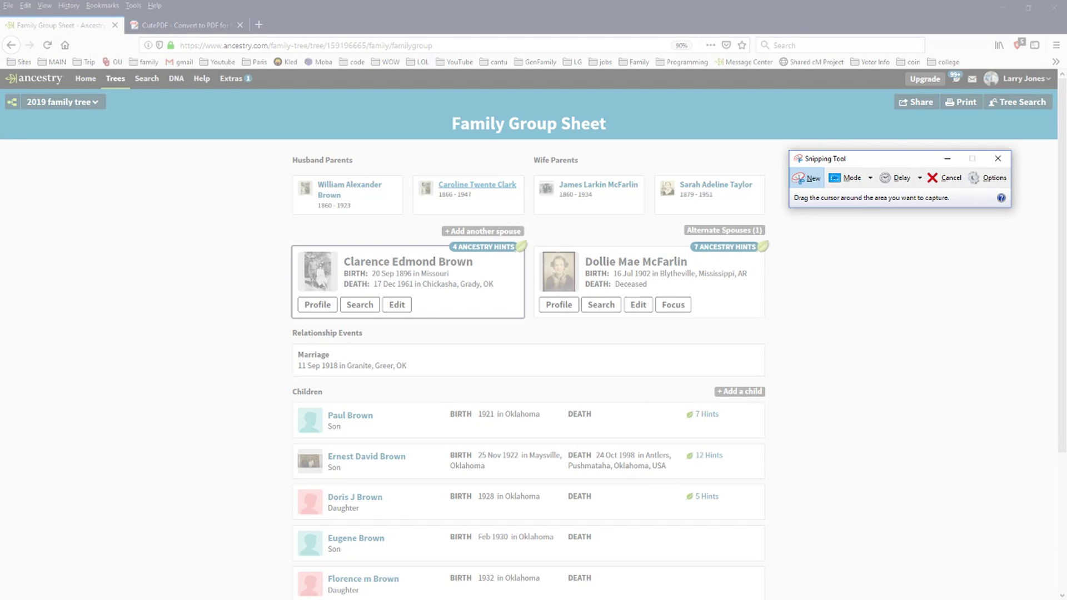
{"action": "left_click_drag", "start_coordinate": [529, 225], "coordinate": [785, 332]}
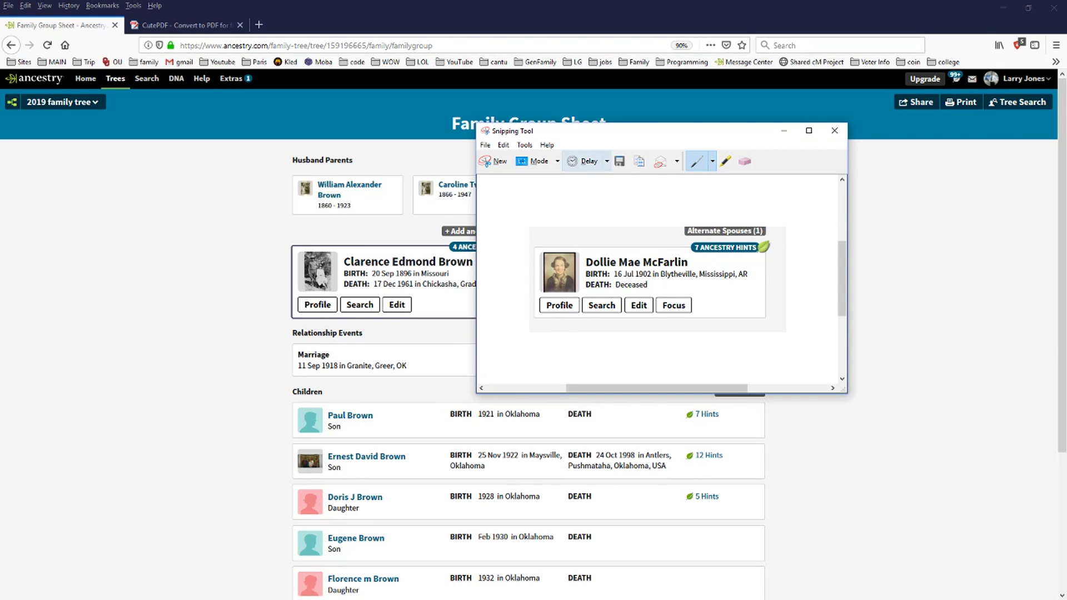
{"action": "left_click_drag", "start_coordinate": [622, 131], "coordinate": [1064, 131]}
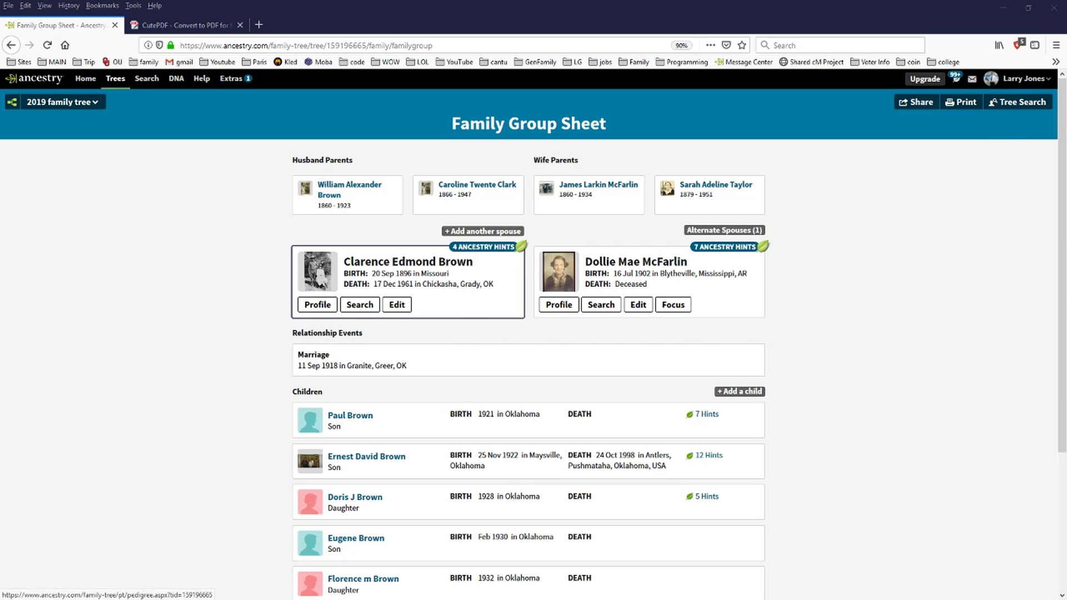
- Return to the pedigree view in full screen and use Tree Search to bring up the pedigree of another woman by her name
{"action": "left_click", "coordinate": [11, 45]}
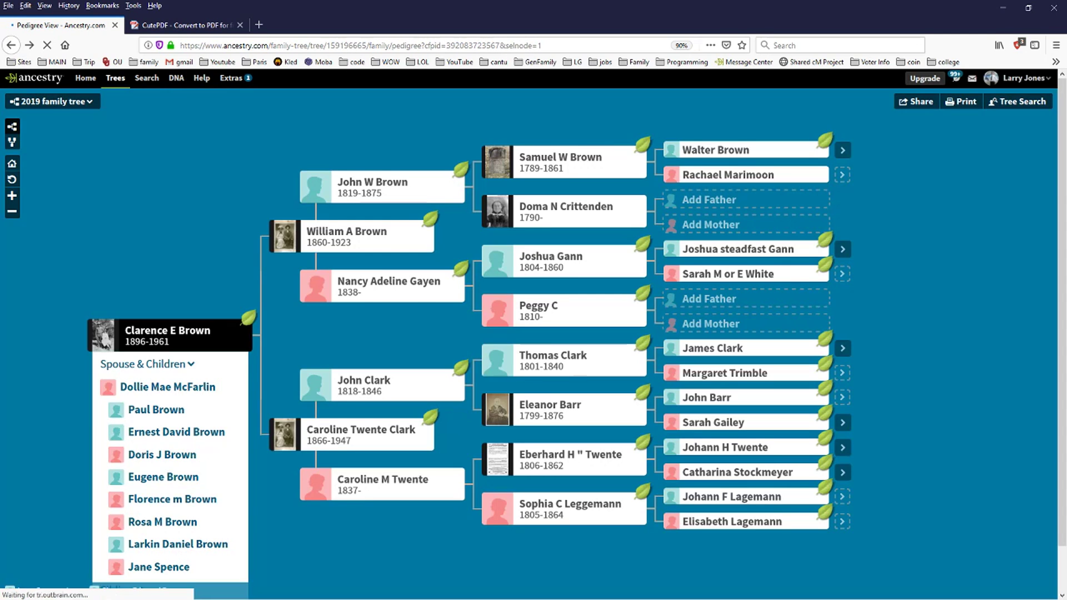
{"action": "key", "text": "F11"}
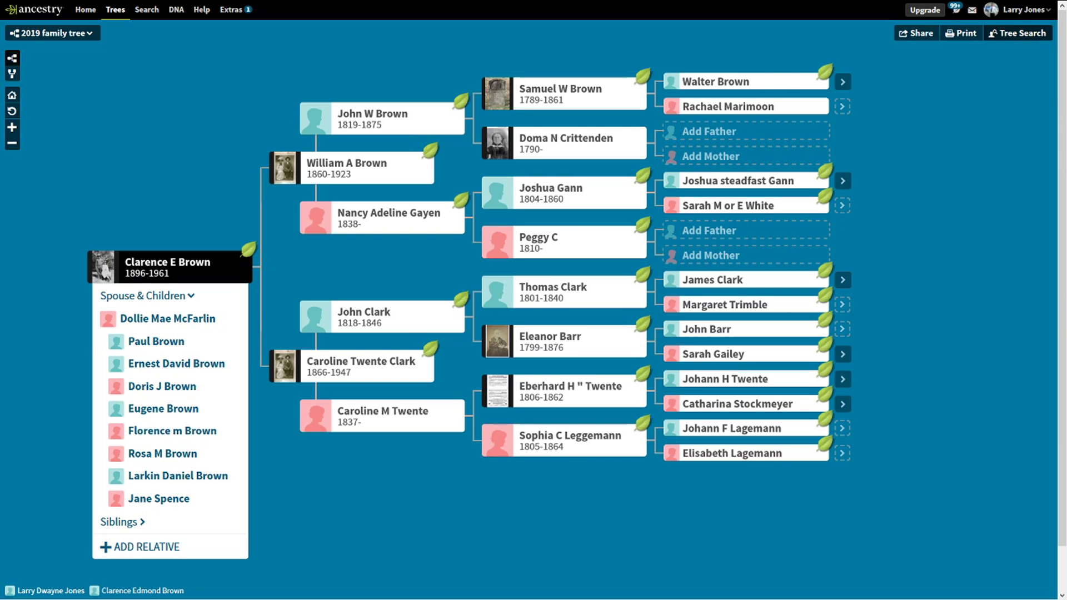
{"action": "left_click", "coordinate": [1015, 33]}
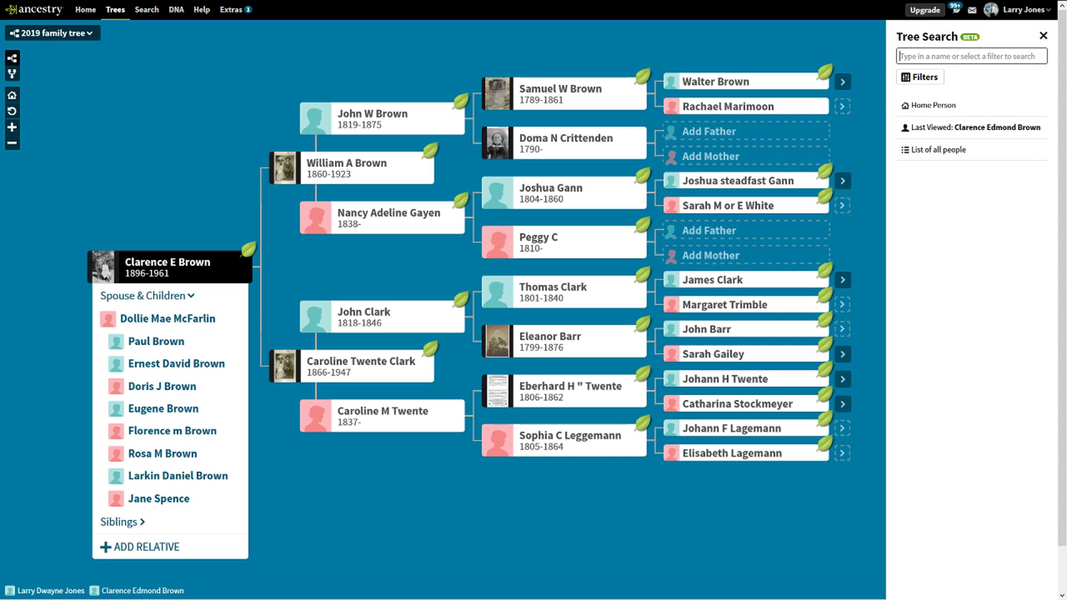
{"action": "type", "text": "ch"}
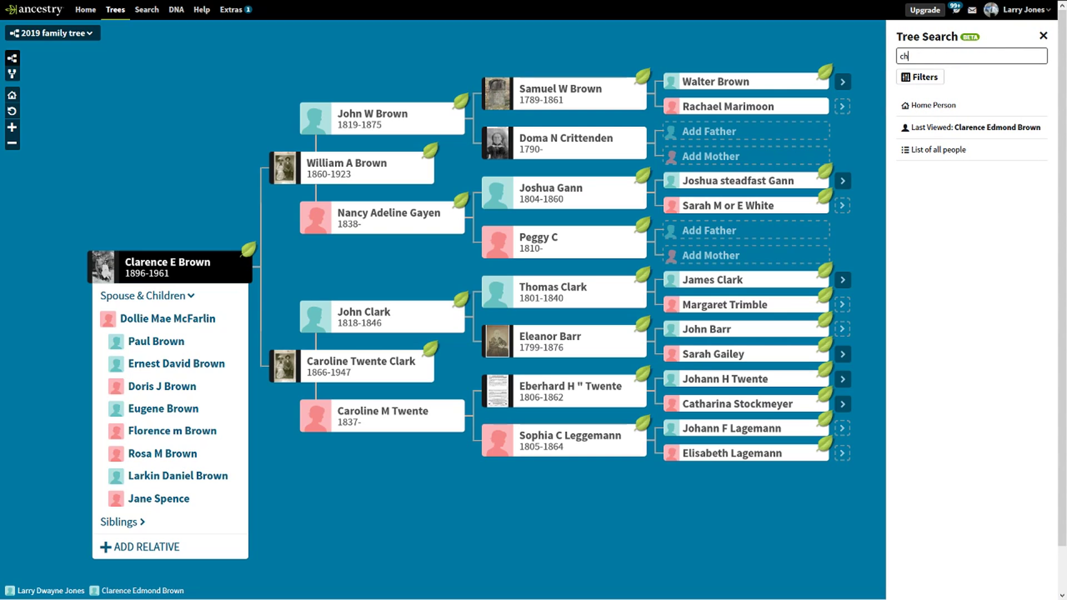
{"action": "type", "text": "ristin"}
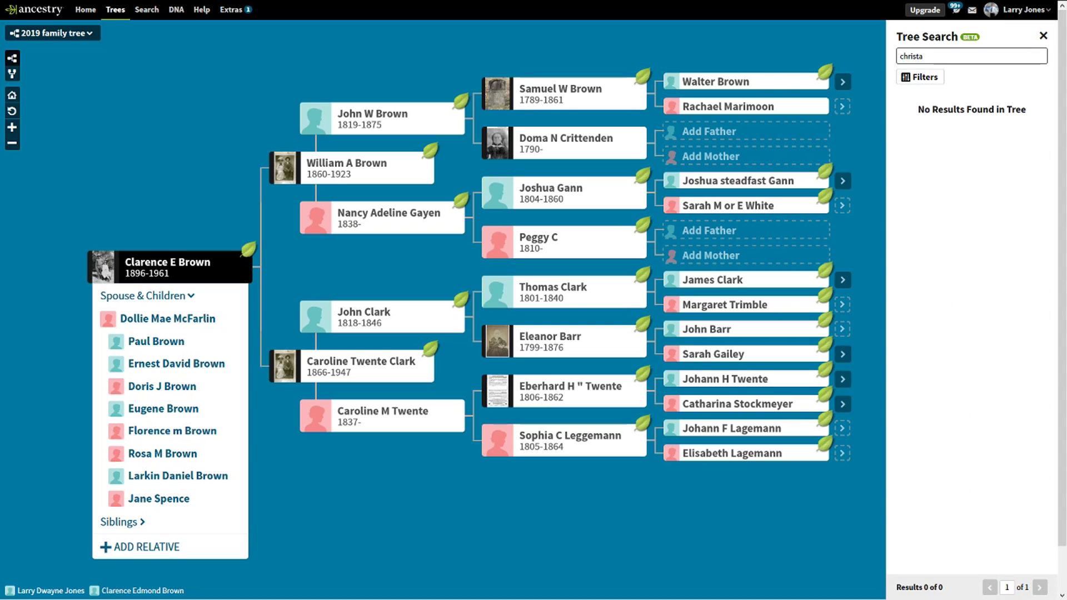
{"action": "type", "text": "a"}
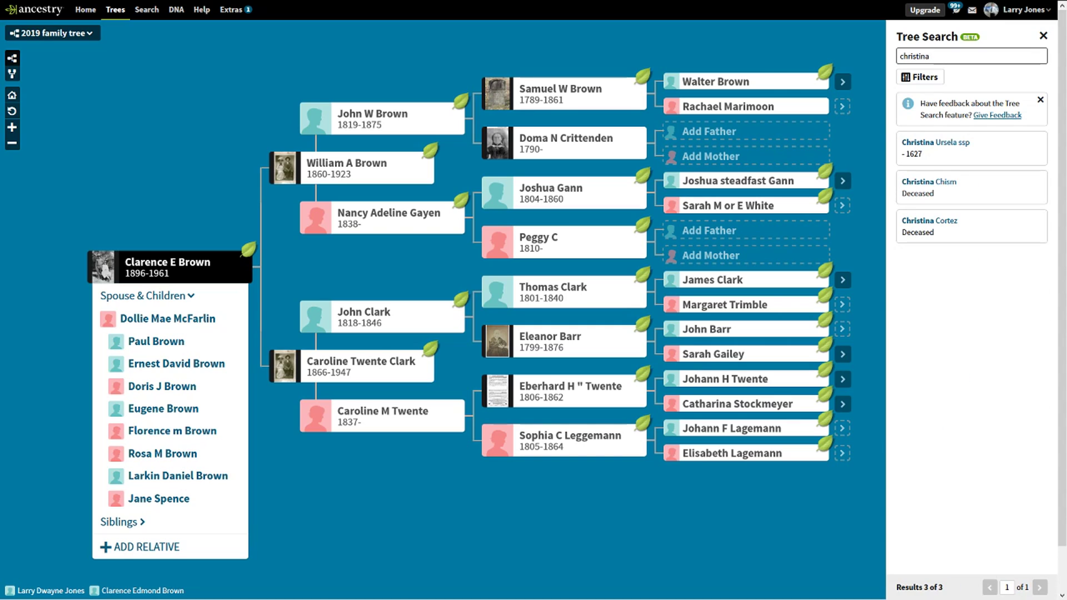
{"action": "type", "text": " ch"}
{"action": "left_click", "coordinate": [929, 183]}
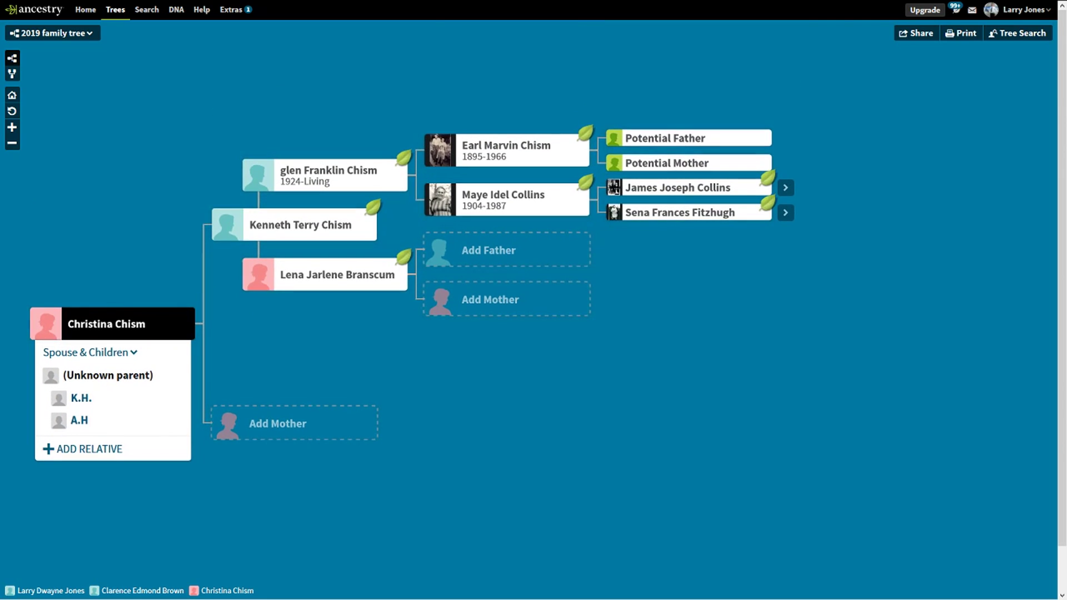
- Expand the great-great-grandfather's branch, zoom out, and snip the whole pedigree chart with Snipping Tool before returning to the tree
{"action": "left_click", "coordinate": [785, 188]}
{"action": "left_click", "coordinate": [12, 143]}
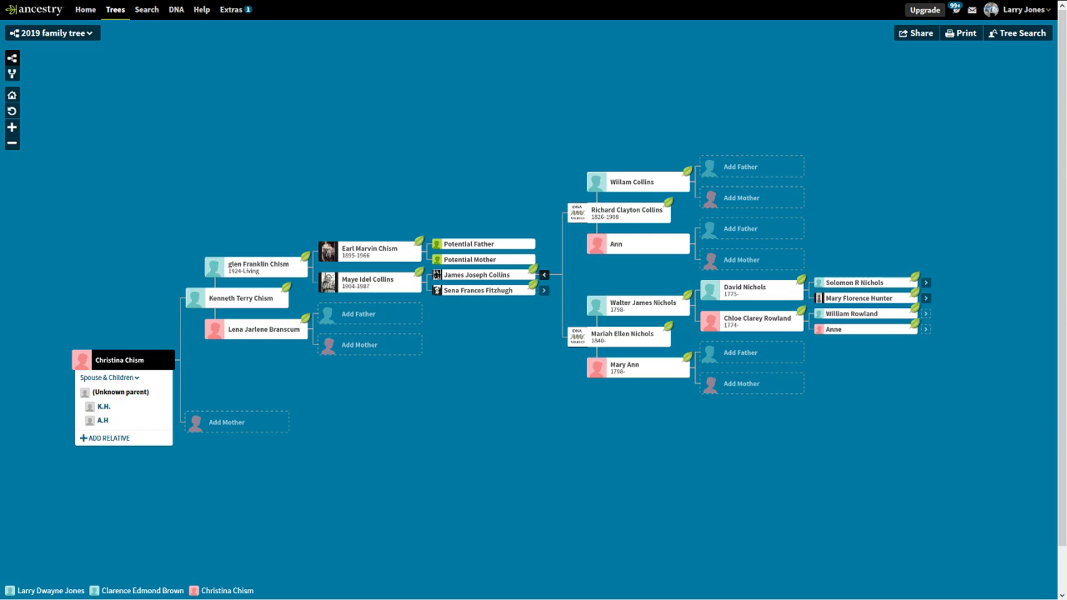
{"action": "key", "text": "alt+Tab"}
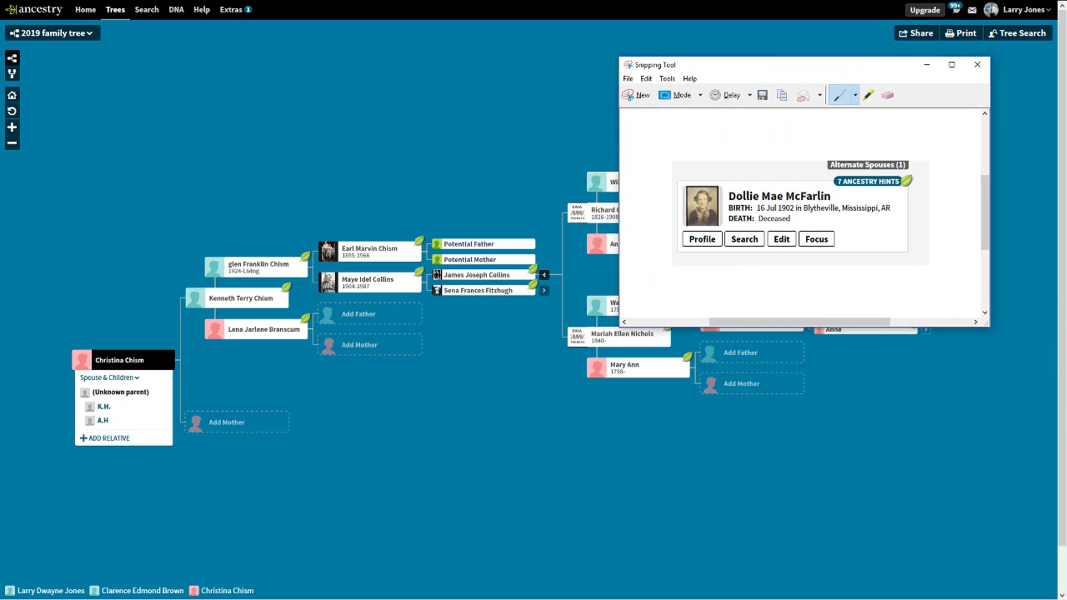
{"action": "left_click", "coordinate": [635, 95]}
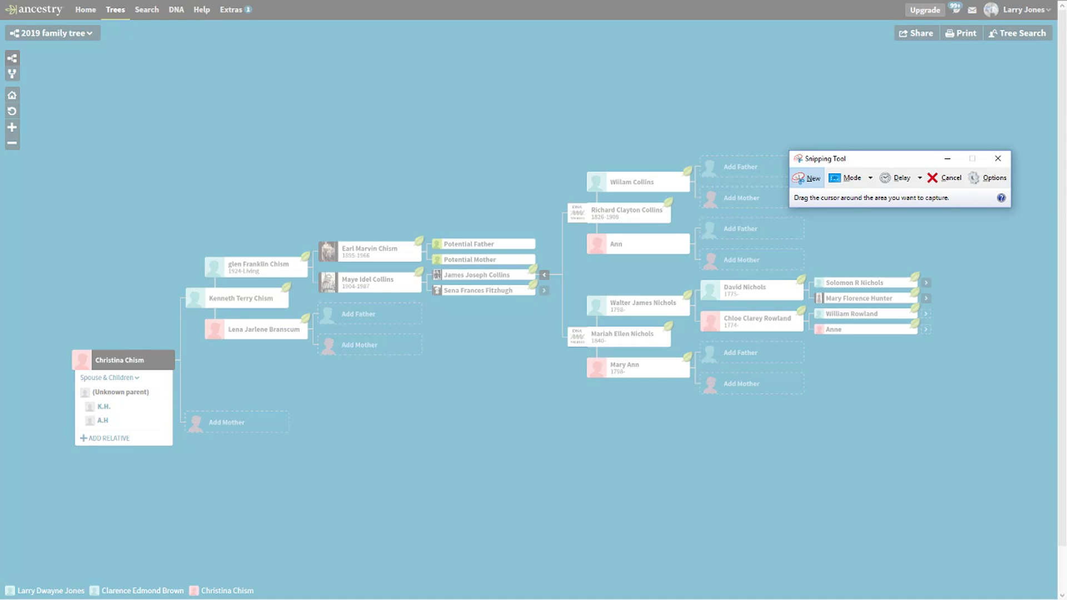
{"action": "left_click_drag", "start_coordinate": [1, 22], "coordinate": [1059, 547]}
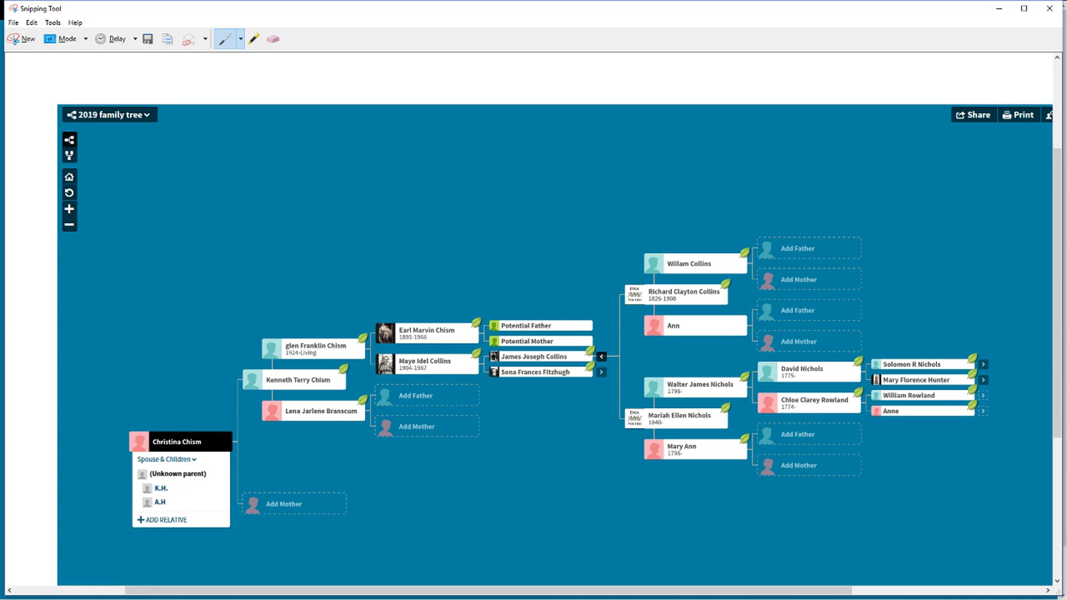
{"action": "left_click", "coordinate": [998, 9]}
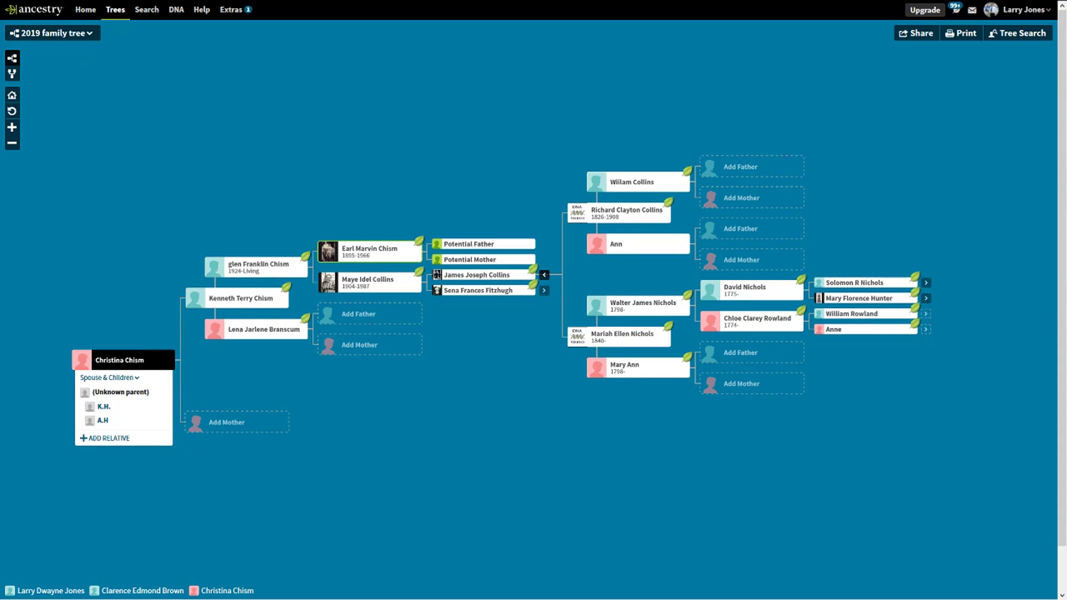
- Check the paternal great-grandfather's summary card and open the Family Group Sheet for the woman the pedigree starts from
{"action": "left_click", "coordinate": [369, 251]}
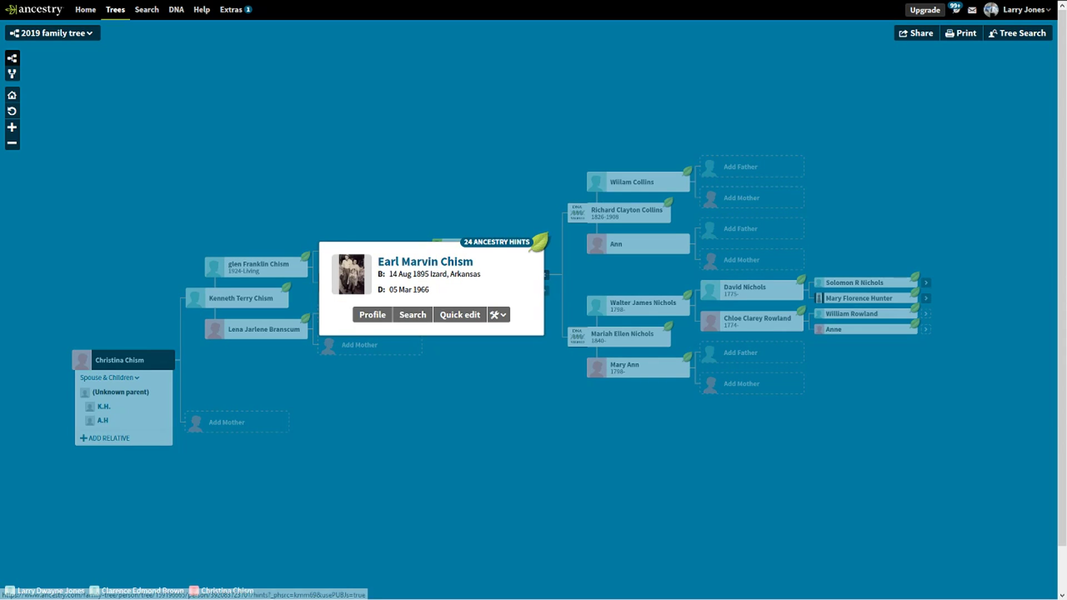
{"action": "key", "text": "Escape"}
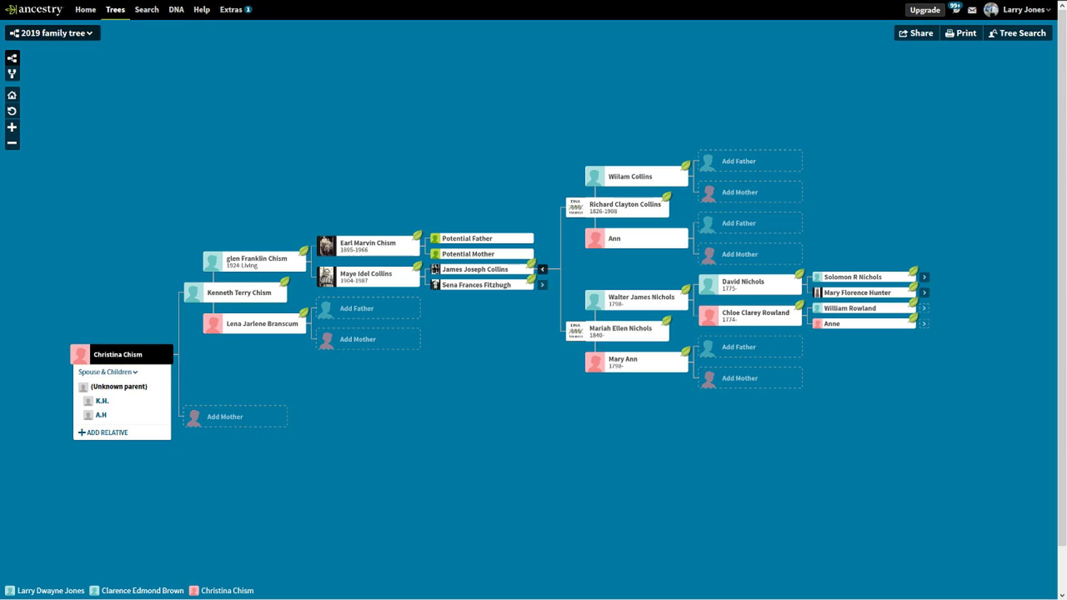
{"action": "left_click", "coordinate": [53, 34]}
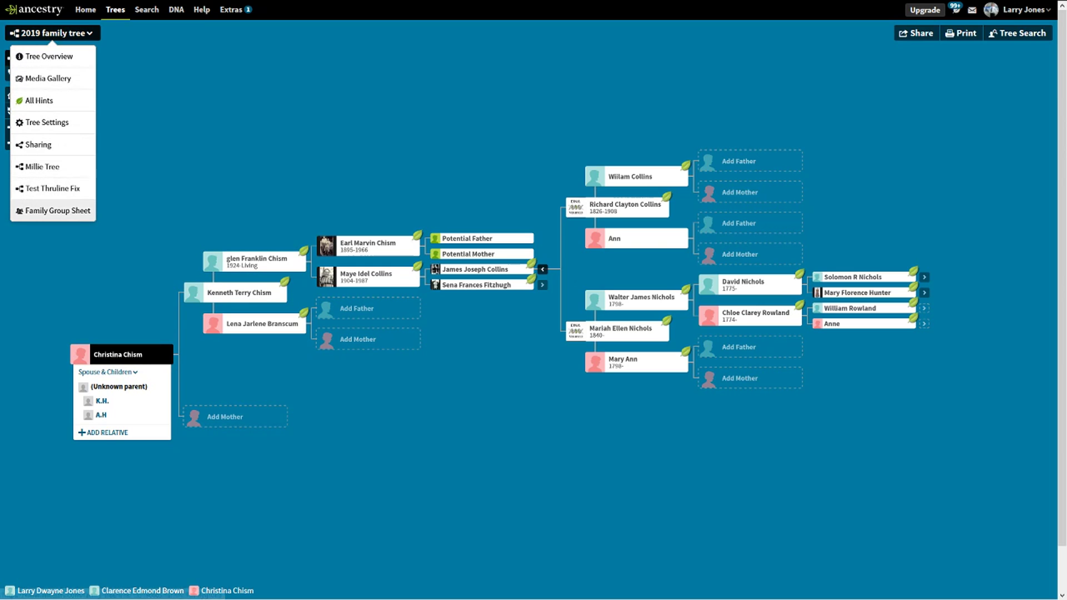
{"action": "left_click", "coordinate": [53, 211]}
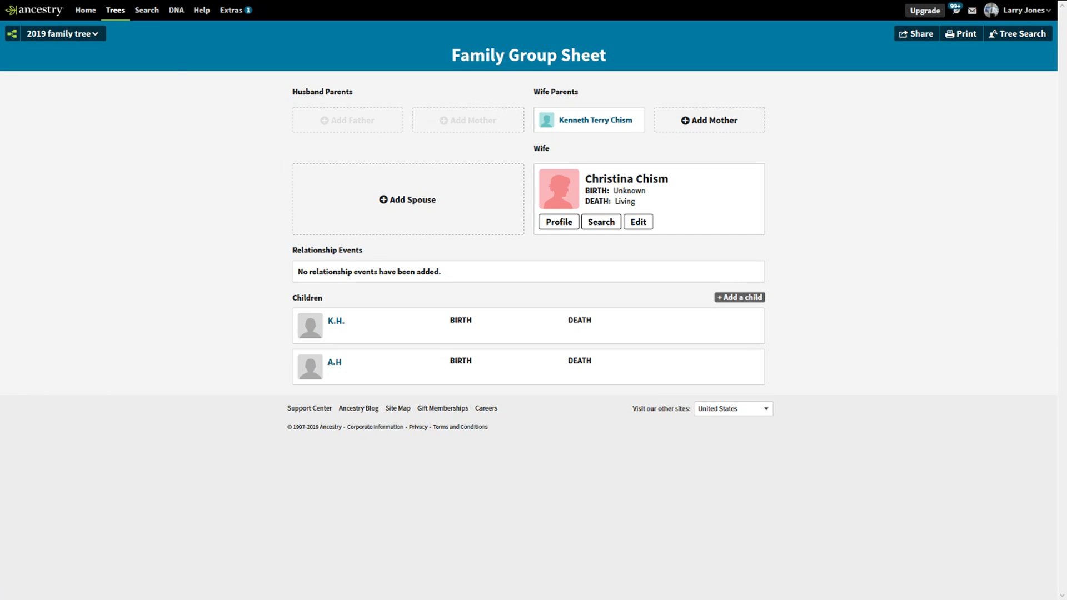
- Move the Family Group Sheet up through her father, paternal grandfather and great-grandfather to the great-grandmother's father
{"action": "left_click", "coordinate": [595, 120]}
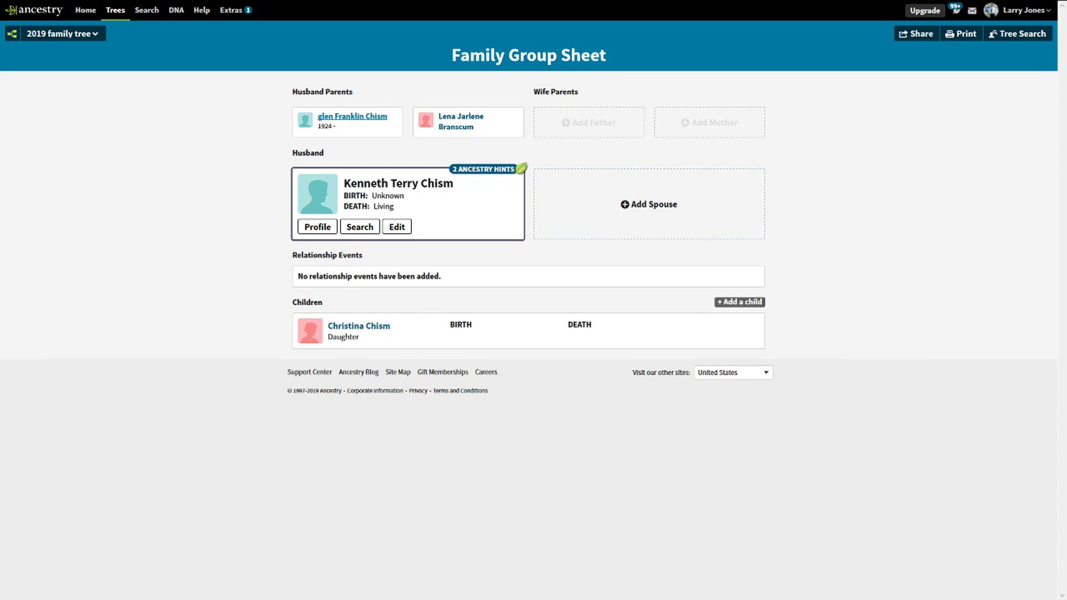
{"action": "left_click", "coordinate": [353, 117]}
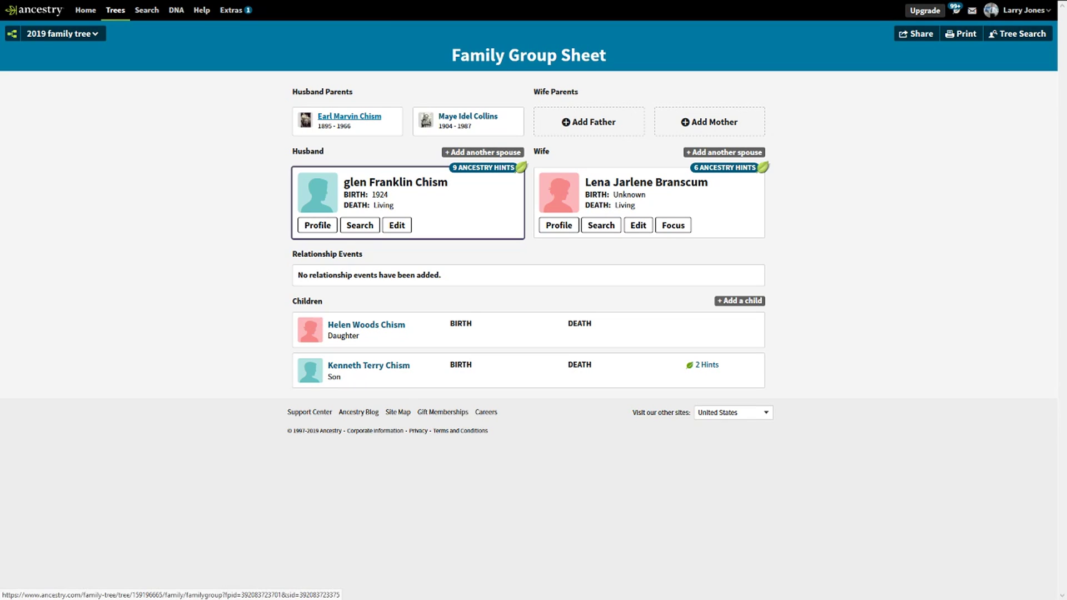
{"action": "left_click", "coordinate": [349, 117]}
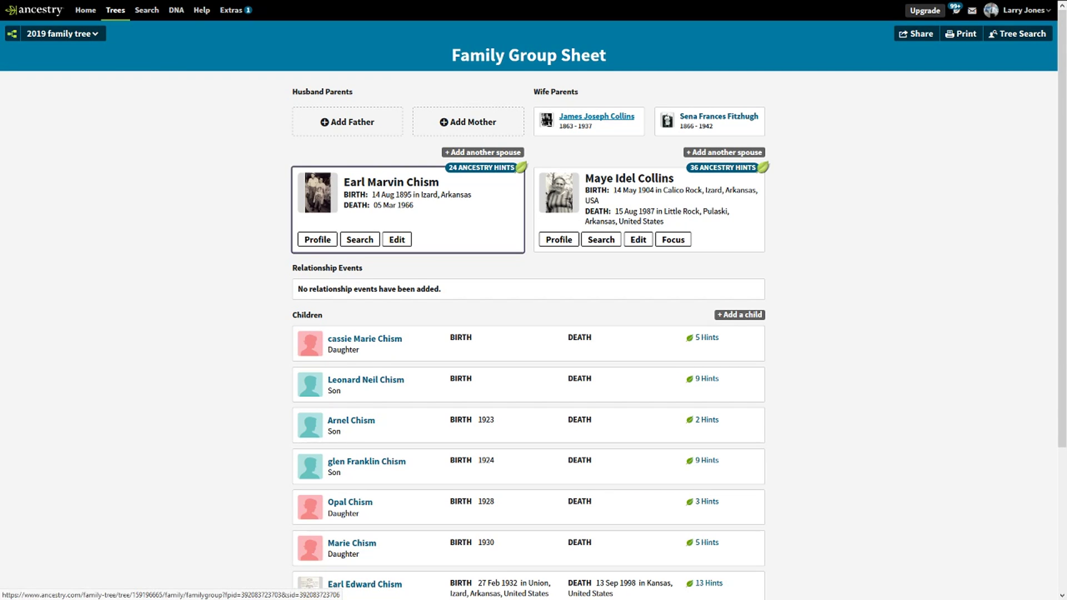
{"action": "left_click", "coordinate": [596, 117]}
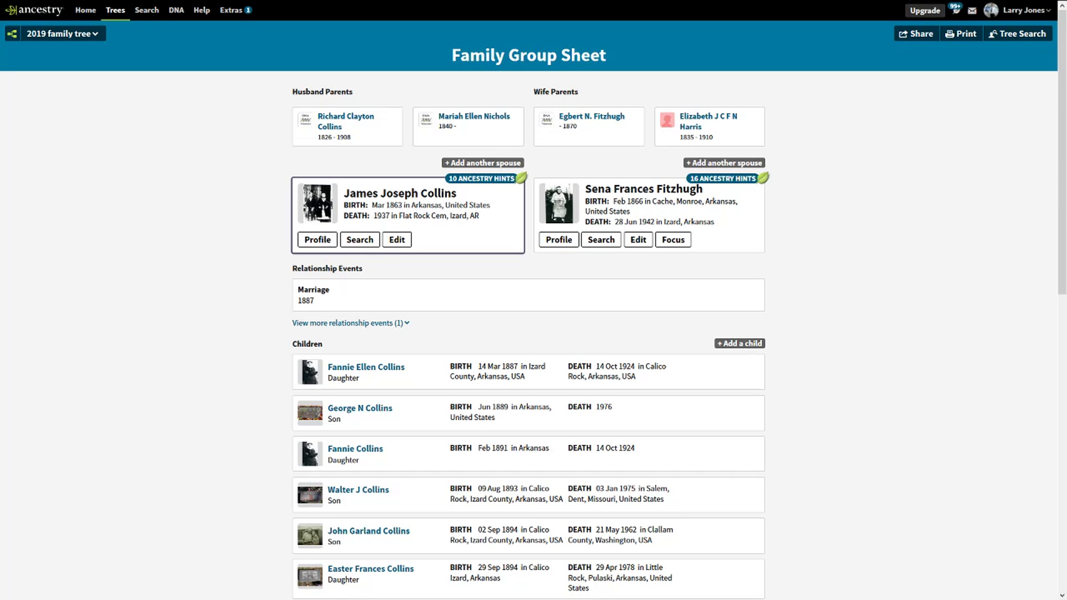
- Look through the full list of children on this couple's Family Group Sheet, including their birth and death details
{"action": "scroll", "coordinate": [533, 300], "scroll_direction": "down", "scroll_amount": 1}
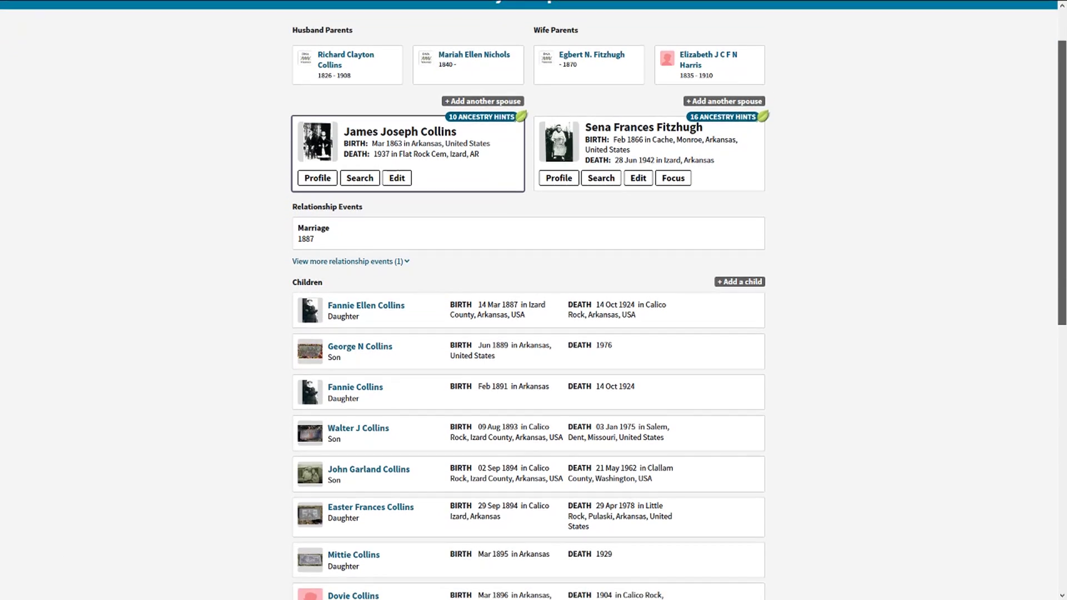
{"action": "scroll", "coordinate": [533, 300], "scroll_direction": "down", "scroll_amount": 1}
{"action": "scroll", "coordinate": [528, 300], "scroll_direction": "down", "scroll_amount": 5}
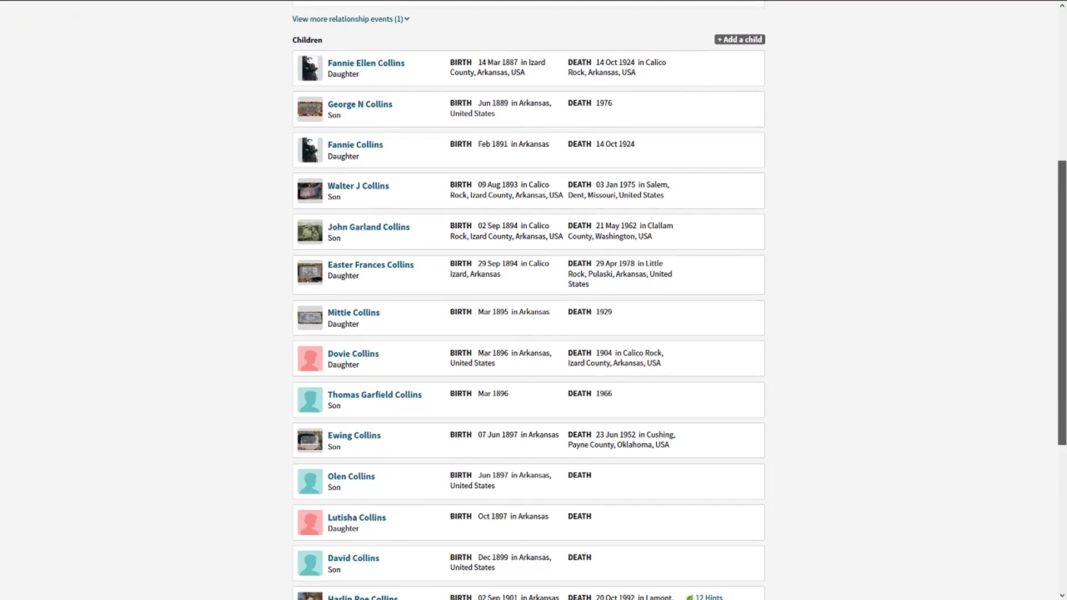
{"action": "scroll", "coordinate": [528, 300], "scroll_direction": "down", "scroll_amount": 2}
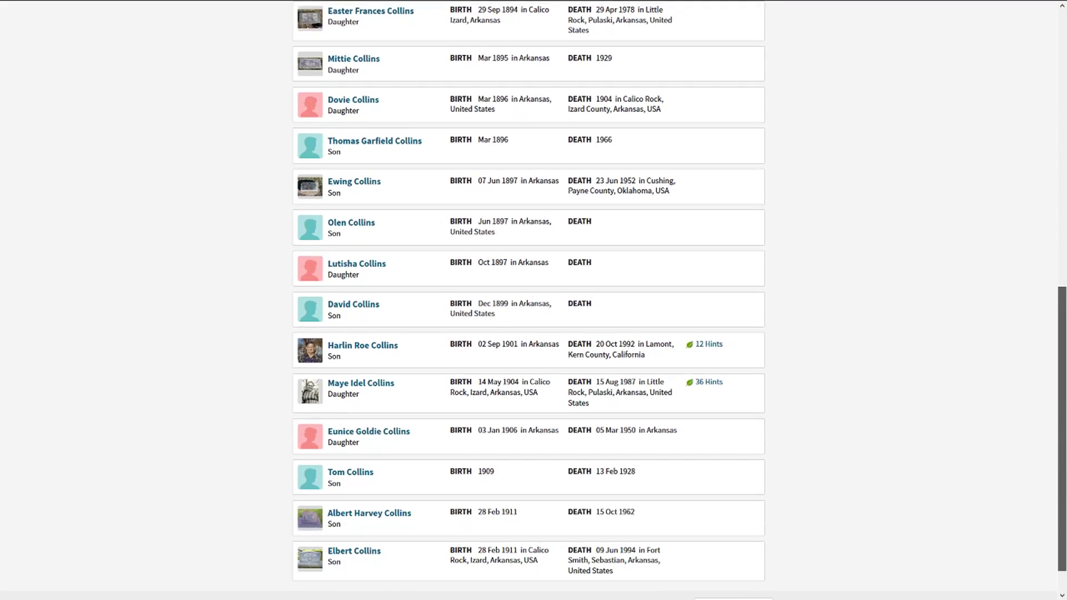
{"action": "scroll", "coordinate": [528, 300], "scroll_direction": "up", "scroll_amount": 10}
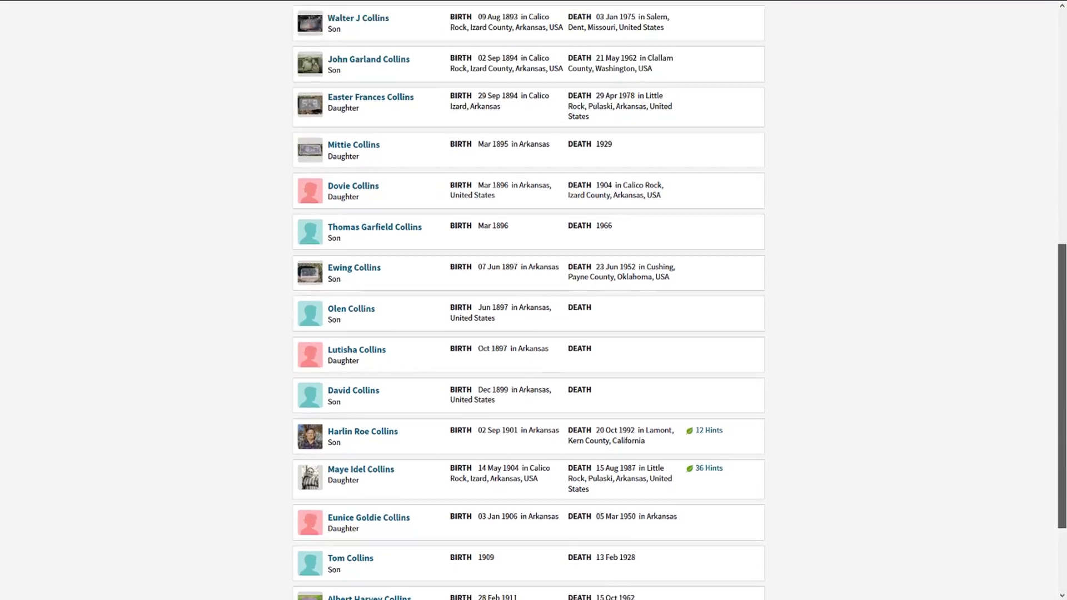